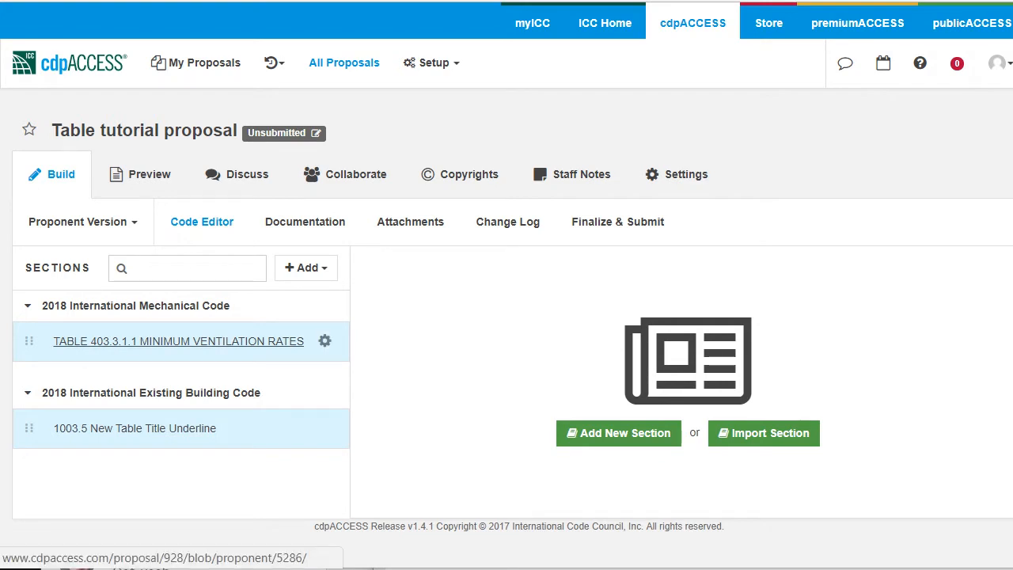
Step: Open the section TABLE 403.3.1.1 MINIMUM VENTILATION RATES of the 2018 International Mechanical Code for editing
{"action": "left_click", "coordinate": [178, 342]}
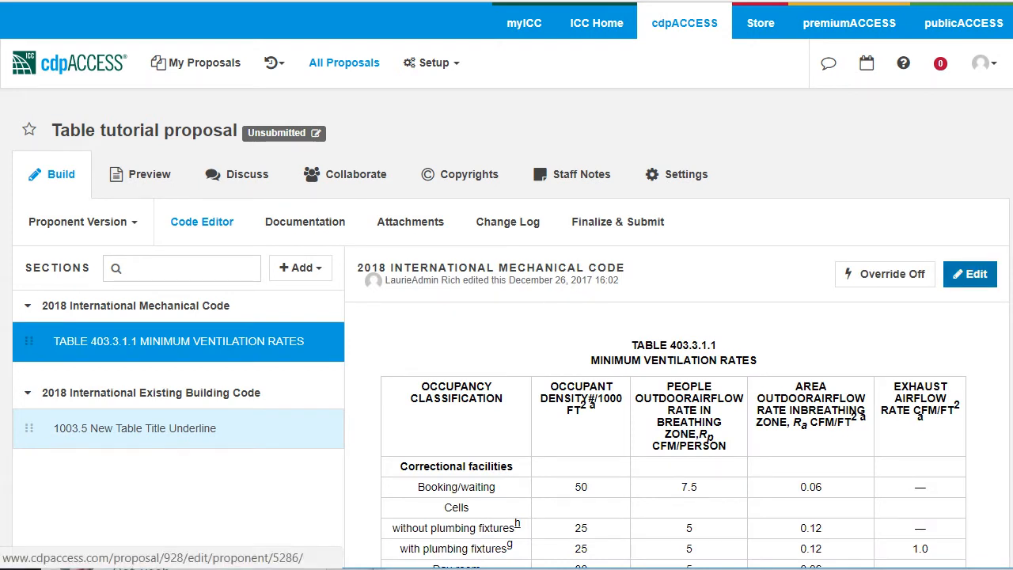
{"action": "left_click", "coordinate": [970, 274]}
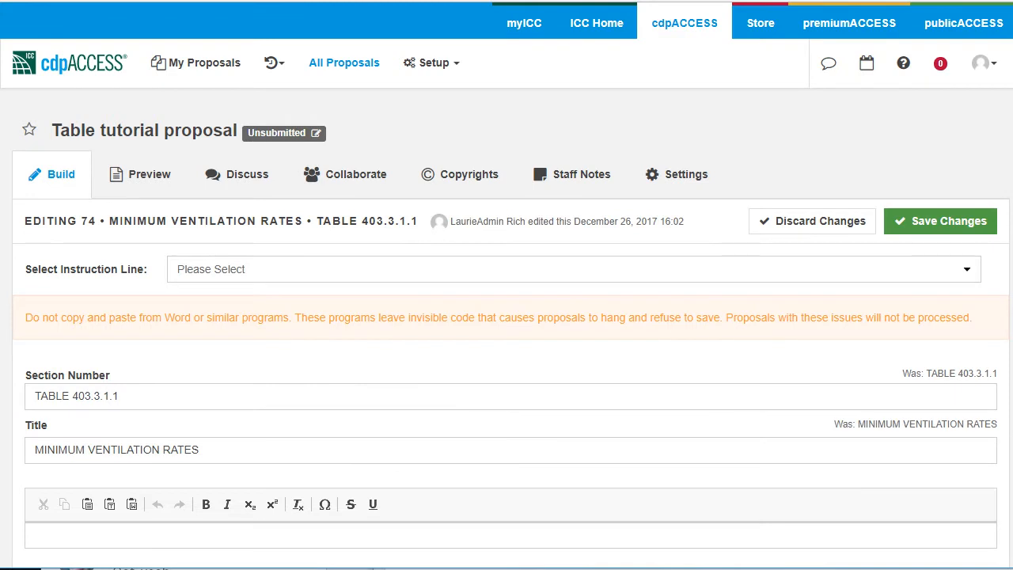
{"action": "scroll", "coordinate": [506, 317], "scroll_direction": "down", "scroll_amount": 3}
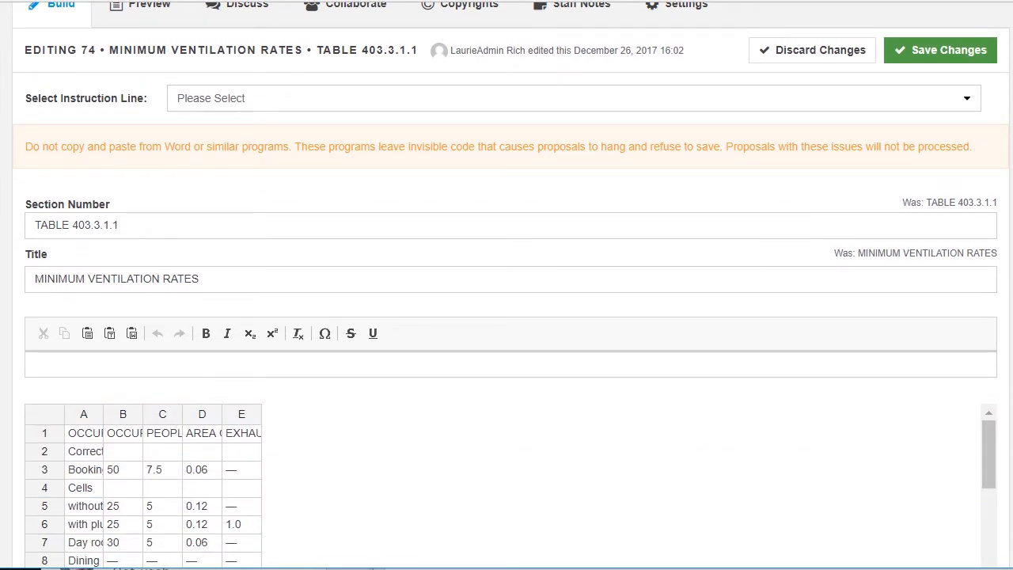
{"action": "left_click", "coordinate": [119, 225]}
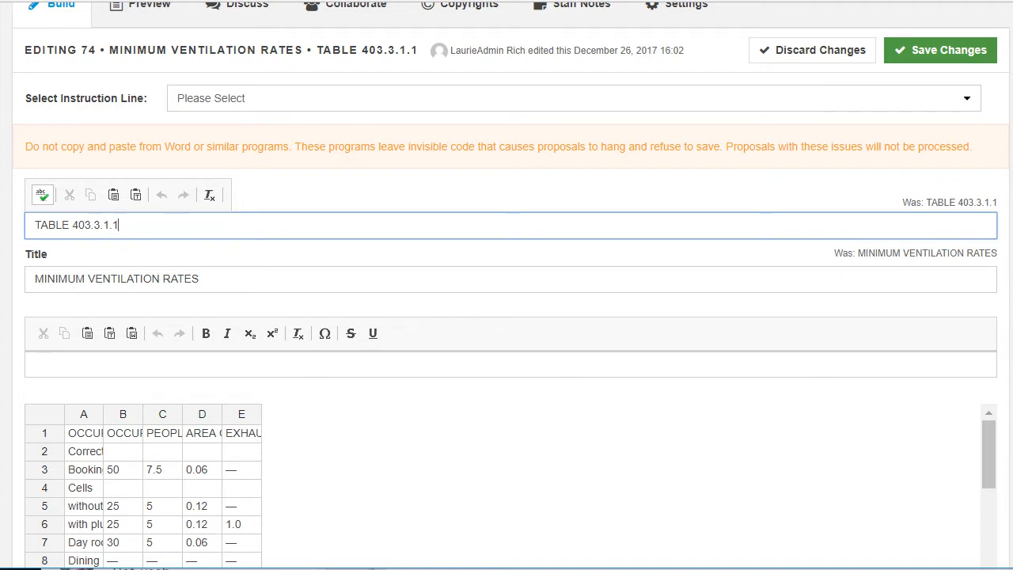
{"action": "left_click", "coordinate": [199, 280]}
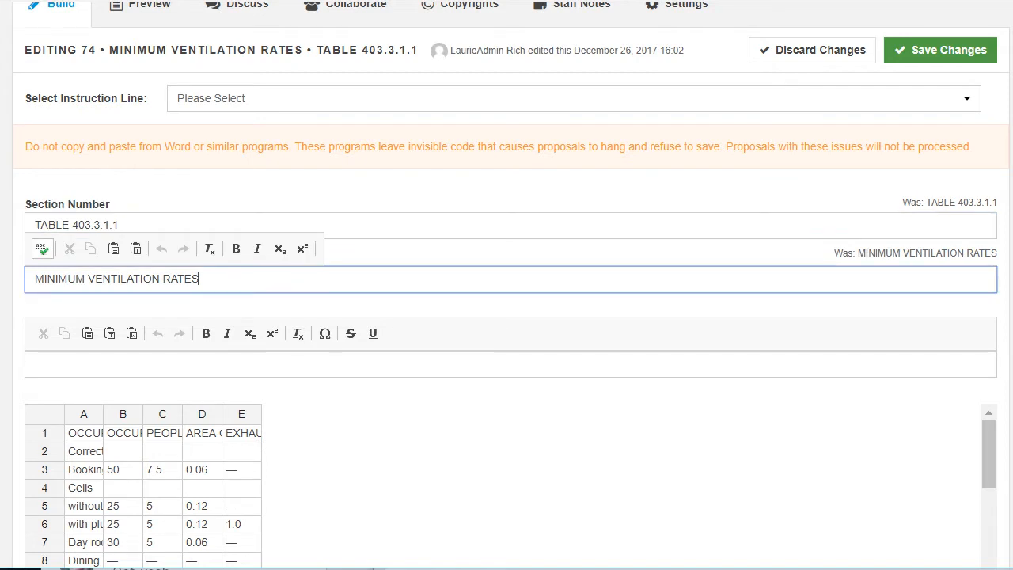
{"action": "left_click", "coordinate": [332, 190]}
Step: Widen columns A to D of the ventilation rates table so that their cell text can be read
{"action": "scroll", "coordinate": [507, 316], "scroll_direction": "down", "scroll_amount": 5}
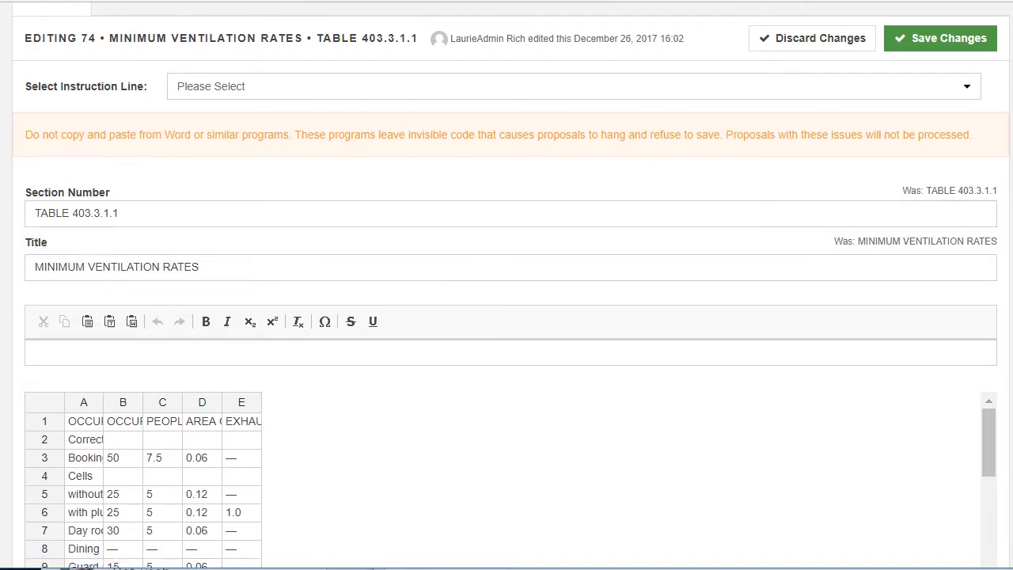
{"action": "scroll", "coordinate": [143, 285], "scroll_direction": "up", "scroll_amount": 3}
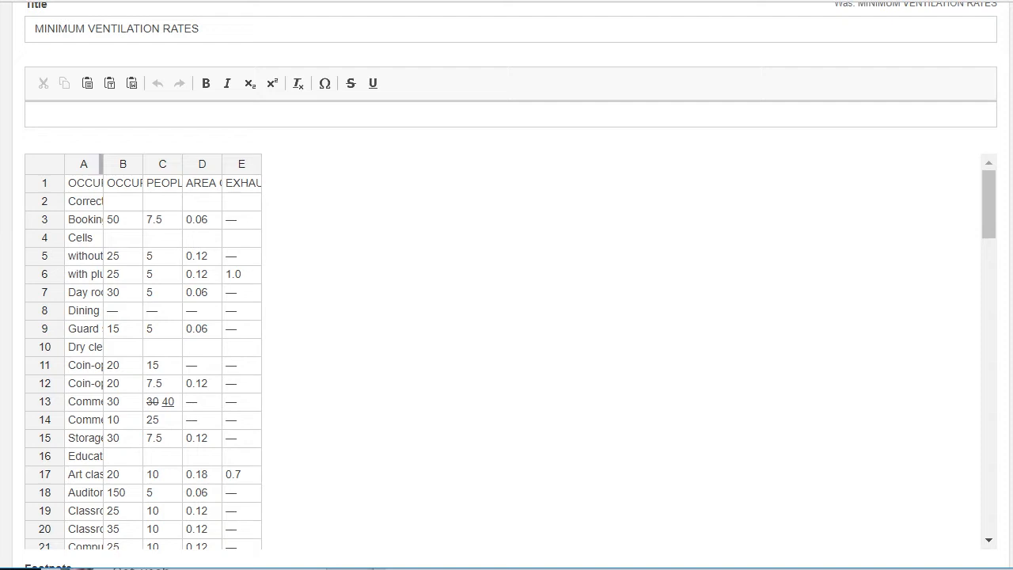
{"action": "left_click_drag", "start_coordinate": [102, 164], "coordinate": [912, 164]}
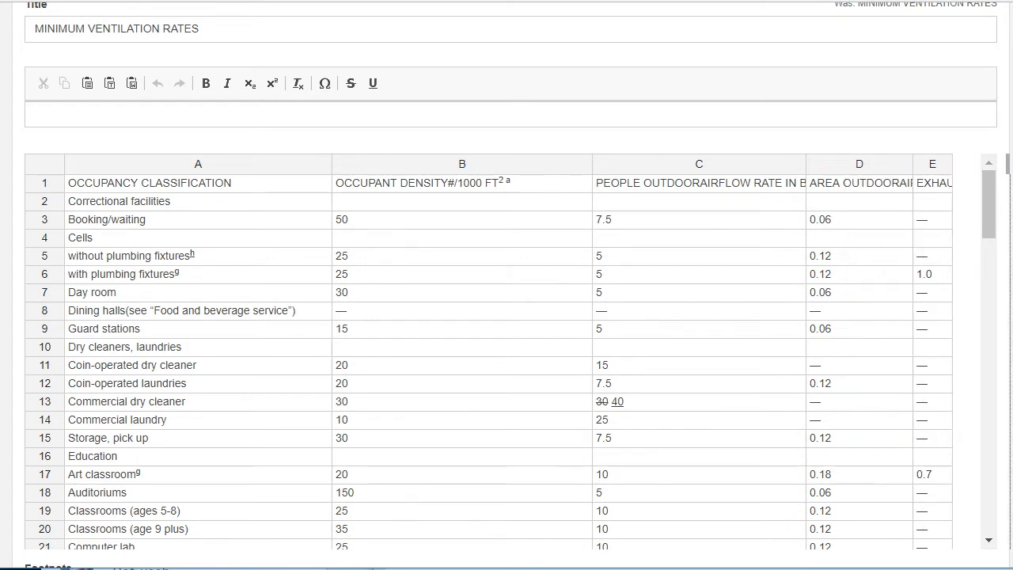
Step: Examine the ventilation rates table across its rows and columns, together with the footnote area below it
{"action": "scroll", "coordinate": [507, 348], "scroll_direction": "up", "scroll_amount": 2}
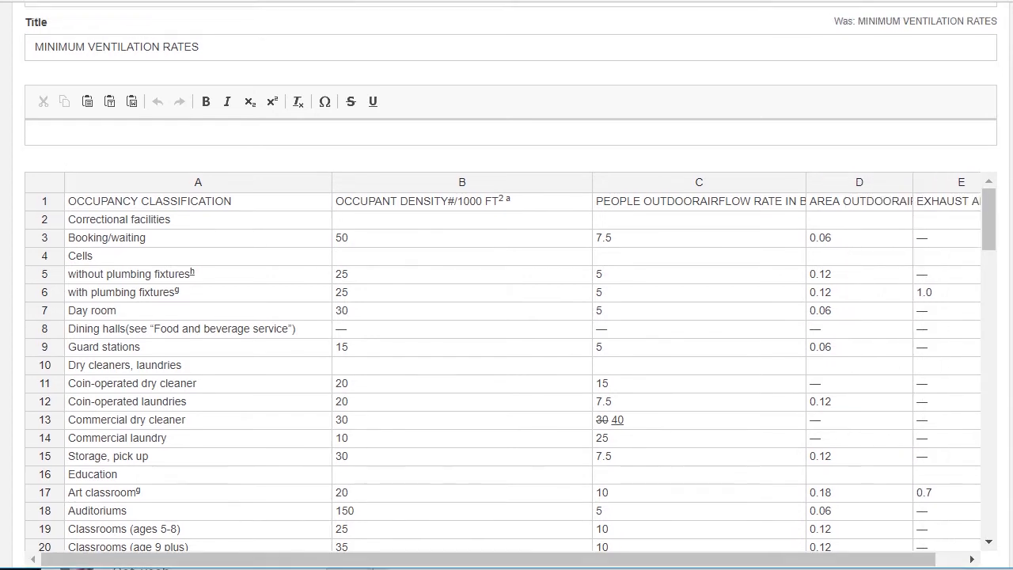
{"action": "scroll", "coordinate": [506, 349], "scroll_direction": "down", "scroll_amount": 4}
{"action": "scroll", "coordinate": [154, 553], "scroll_direction": "down", "scroll_amount": 1}
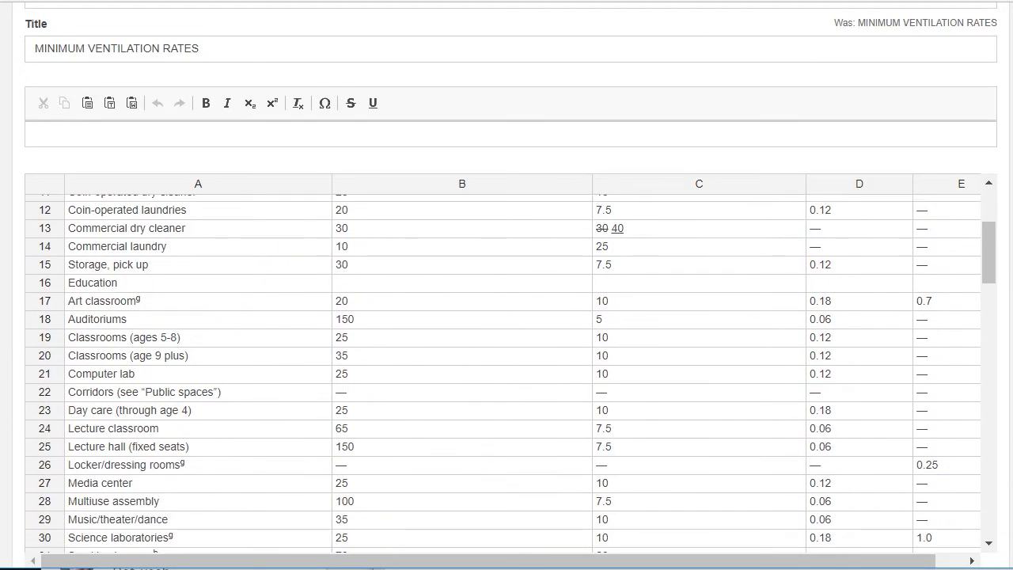
{"action": "mouse_move", "coordinate": [488, 560]}
{"action": "left_mouse_down"}
{"action": "mouse_move", "coordinate": [517, 560]}
{"action": "mouse_move", "coordinate": [489, 560]}
{"action": "left_mouse_up"}
{"action": "left_click_drag", "start_coordinate": [489, 562], "coordinate": [518, 561]}
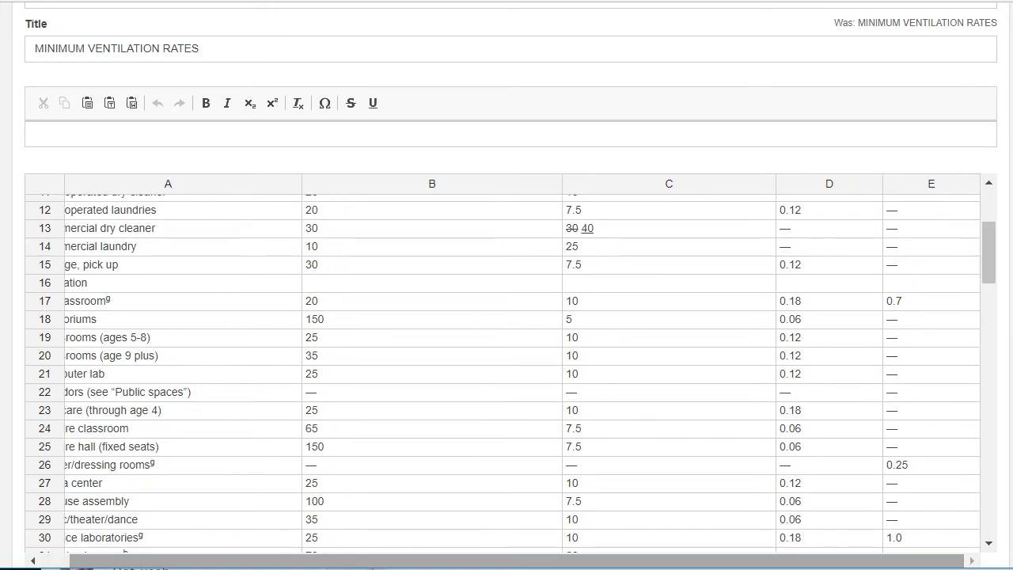
{"action": "scroll", "coordinate": [507, 364], "scroll_direction": "up", "scroll_amount": 10}
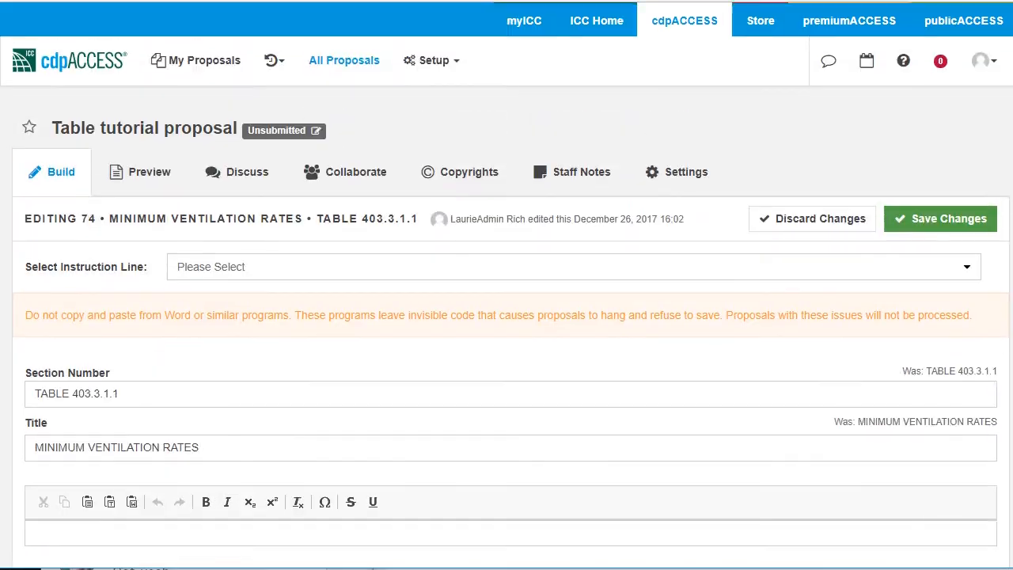
{"action": "scroll", "coordinate": [507, 364], "scroll_direction": "down", "scroll_amount": 4}
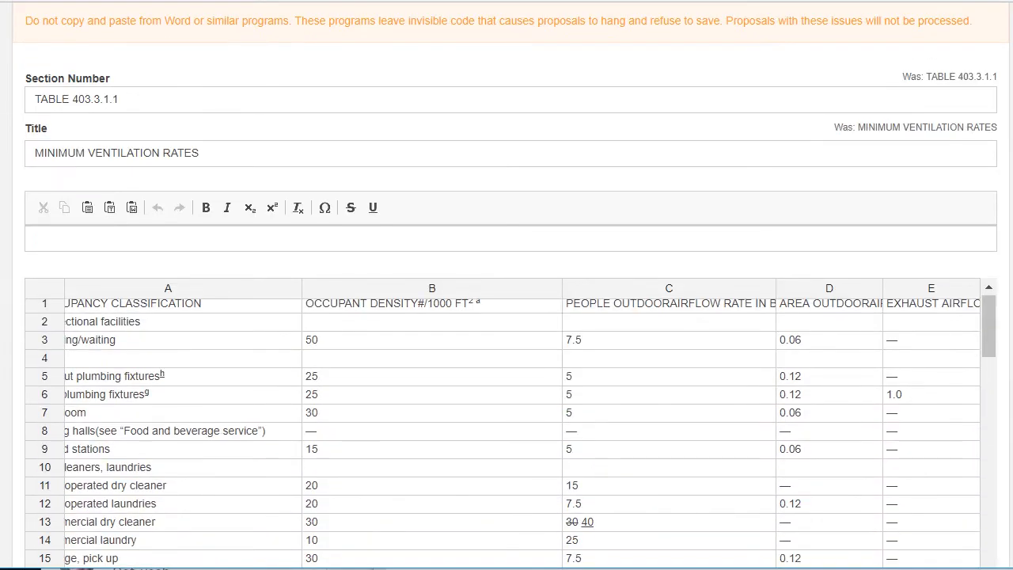
{"action": "scroll", "coordinate": [506, 428], "scroll_direction": "down", "scroll_amount": 1}
{"action": "scroll", "coordinate": [507, 253], "scroll_direction": "down", "scroll_amount": 3}
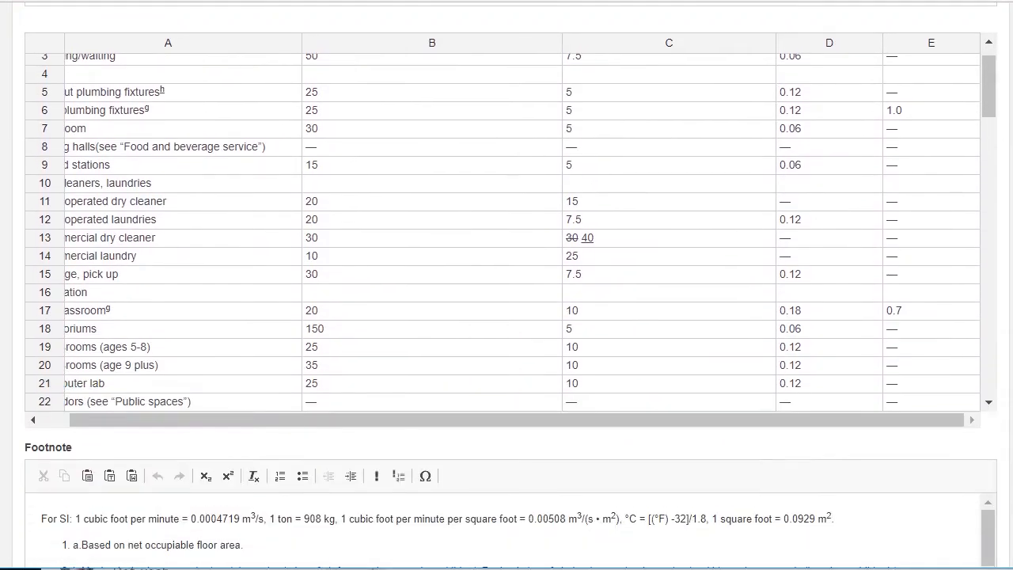
{"action": "left_click", "coordinate": [432, 69]}
{"action": "scroll", "coordinate": [431, 79], "scroll_direction": "up", "scroll_amount": 1}
{"action": "scroll", "coordinate": [506, 285], "scroll_direction": "up", "scroll_amount": 3}
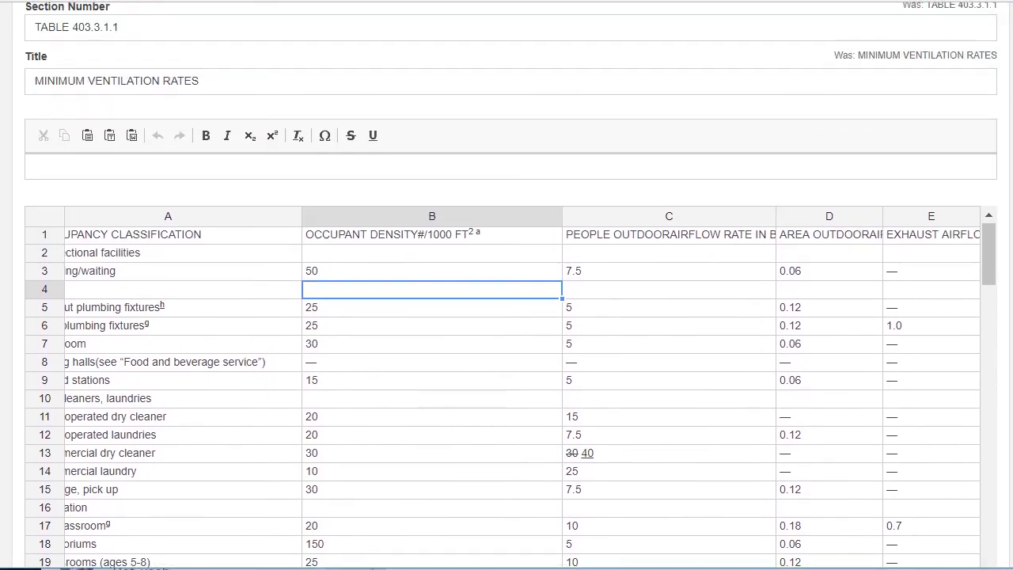
{"action": "scroll", "coordinate": [507, 396], "scroll_direction": "down", "scroll_amount": 2}
{"action": "scroll", "coordinate": [507, 396], "scroll_direction": "down", "scroll_amount": 2}
{"action": "scroll", "coordinate": [506, 395], "scroll_direction": "up", "scroll_amount": 4}
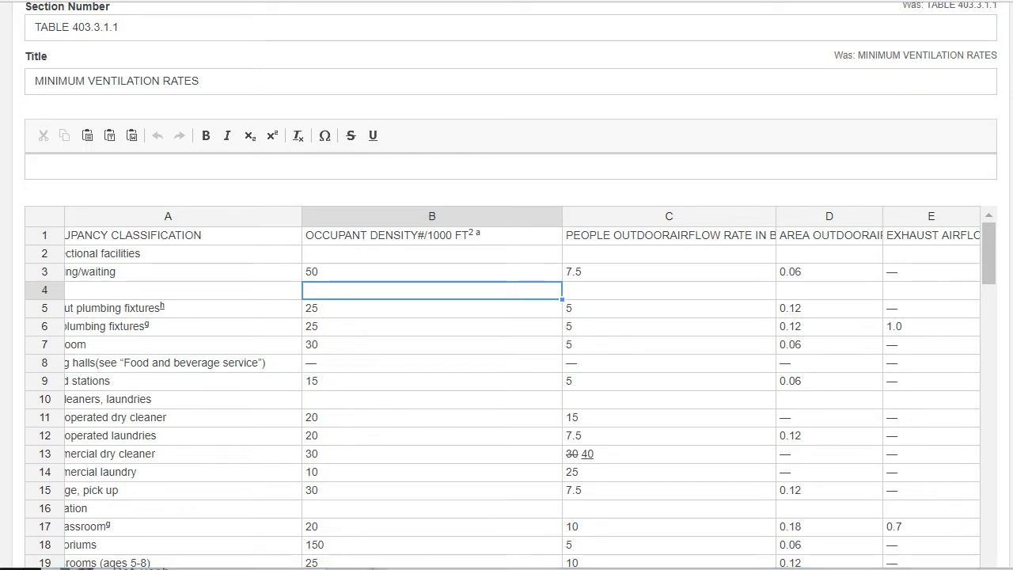
{"action": "scroll", "coordinate": [523, 388], "scroll_direction": "left", "scroll_amount": 1}
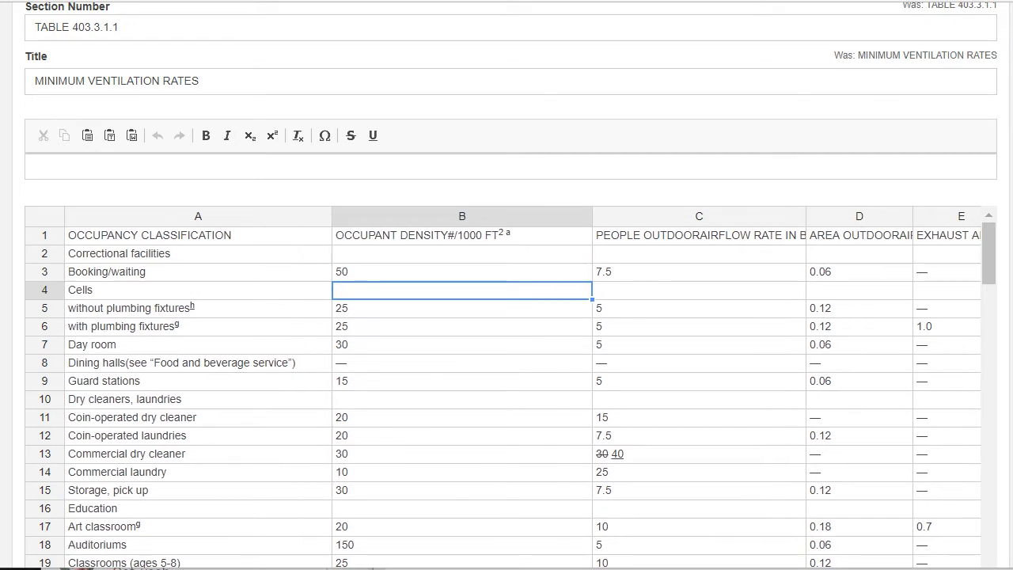
Step: In cell A8, insert a space after "Dining halls" and strike through "(see “Food and beverage service”)"
{"action": "left_click", "coordinate": [198, 363]}
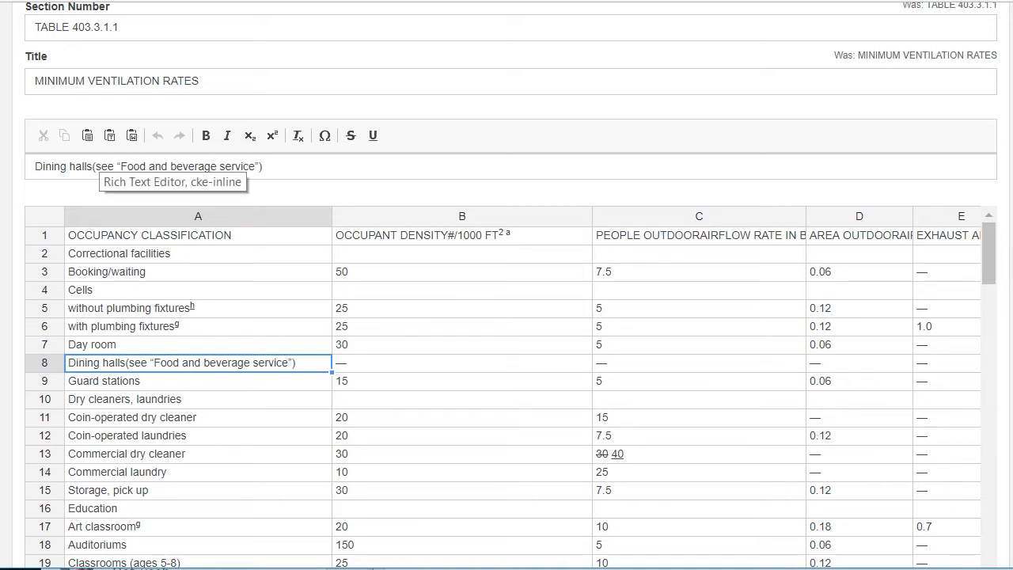
{"action": "left_click", "coordinate": [92, 167]}
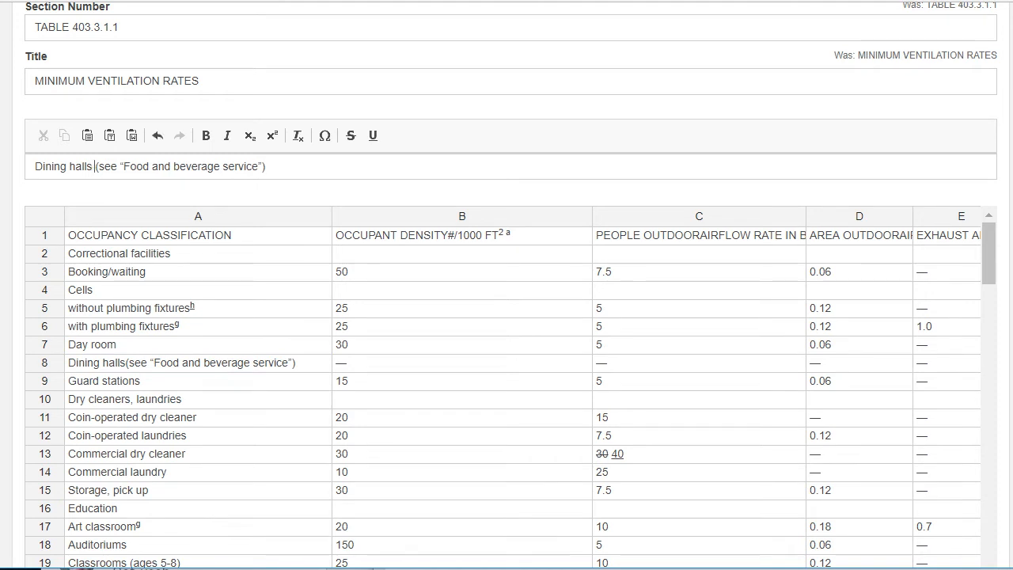
{"action": "key", "text": "shift+End"}
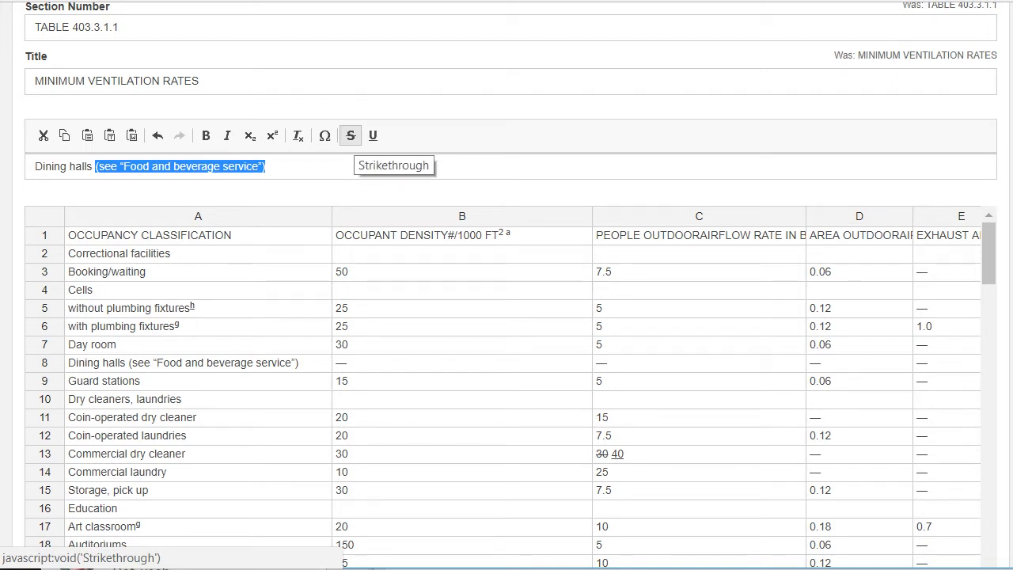
{"action": "left_click", "coordinate": [351, 136]}
{"action": "left_click", "coordinate": [269, 166]}
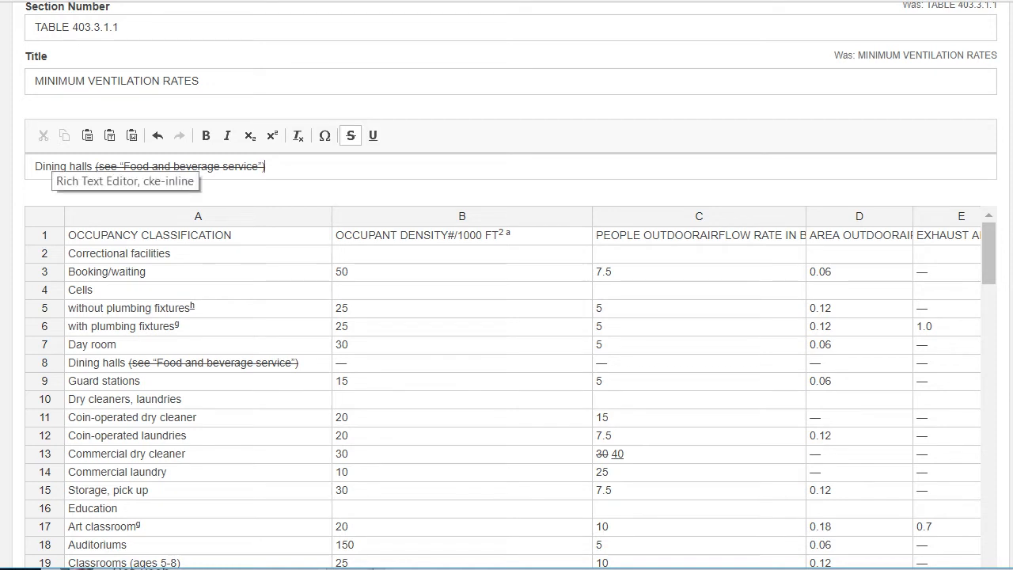
Step: In cell A8, add "Eating" after "Dining", marking "Dining" as strikethrough and "Eating" as underlined
{"action": "left_click", "coordinate": [66, 167]}
{"action": "type", "text": "Eat"}
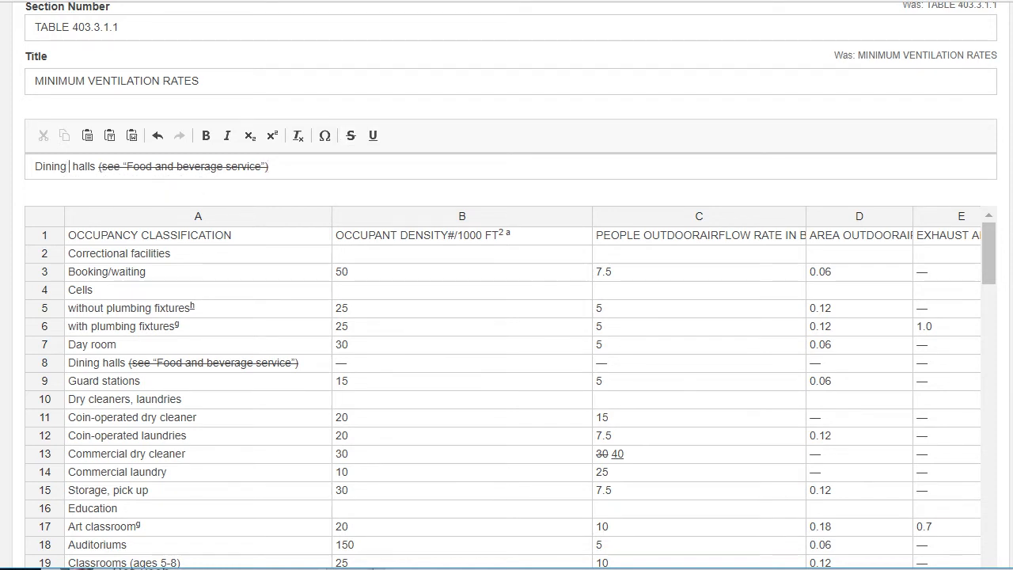
{"action": "type", "text": "ing Eat"}
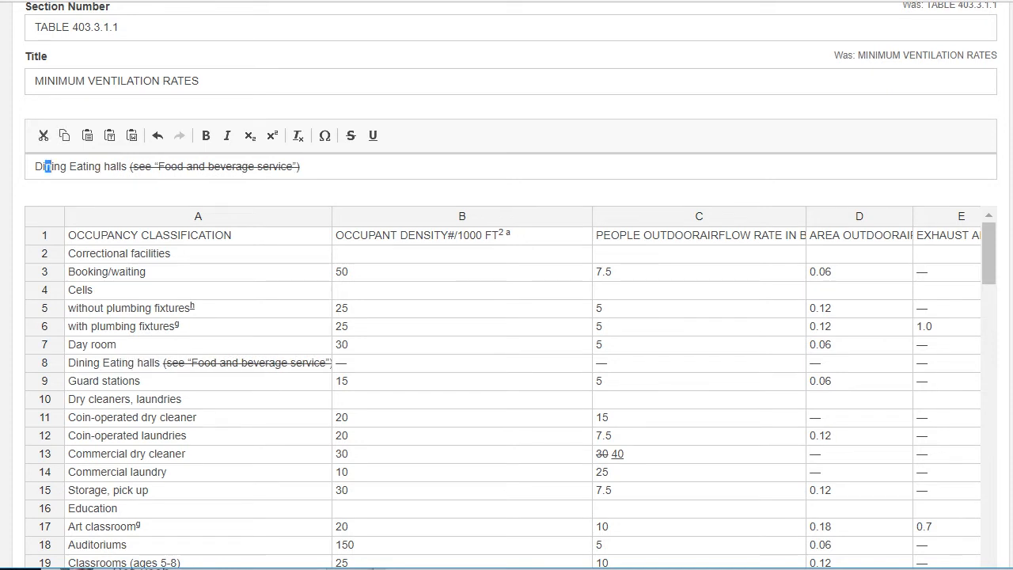
{"action": "double_click", "coordinate": [49, 166]}
{"action": "left_click", "coordinate": [351, 135]}
{"action": "double_click", "coordinate": [85, 166]}
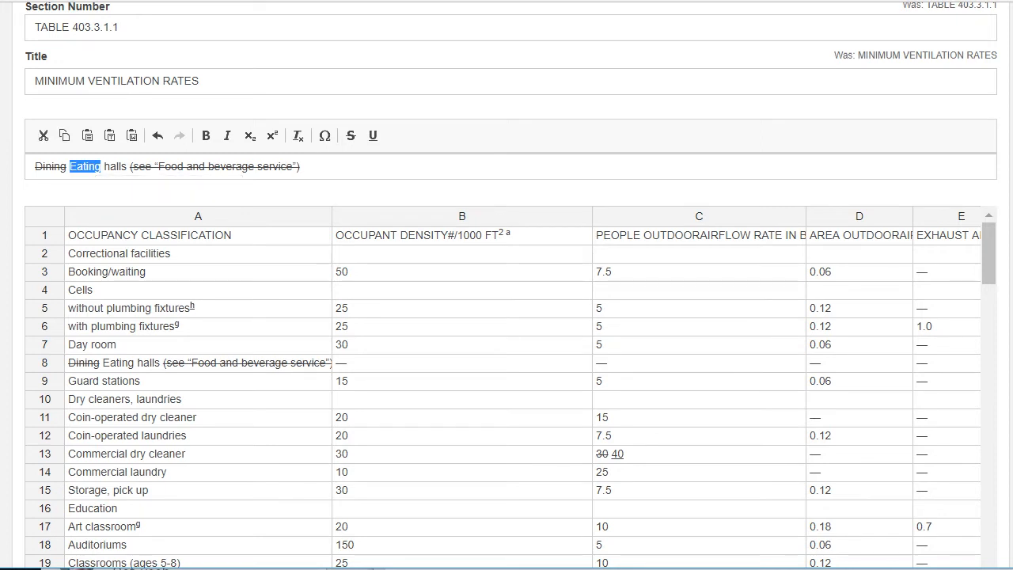
{"action": "left_click", "coordinate": [373, 135]}
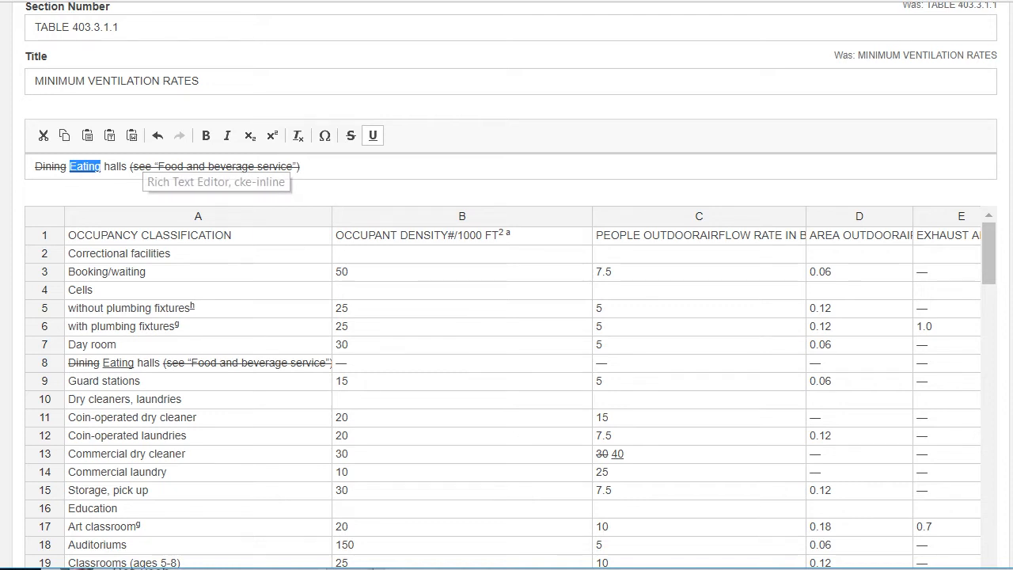
{"action": "left_click", "coordinate": [350, 166]}
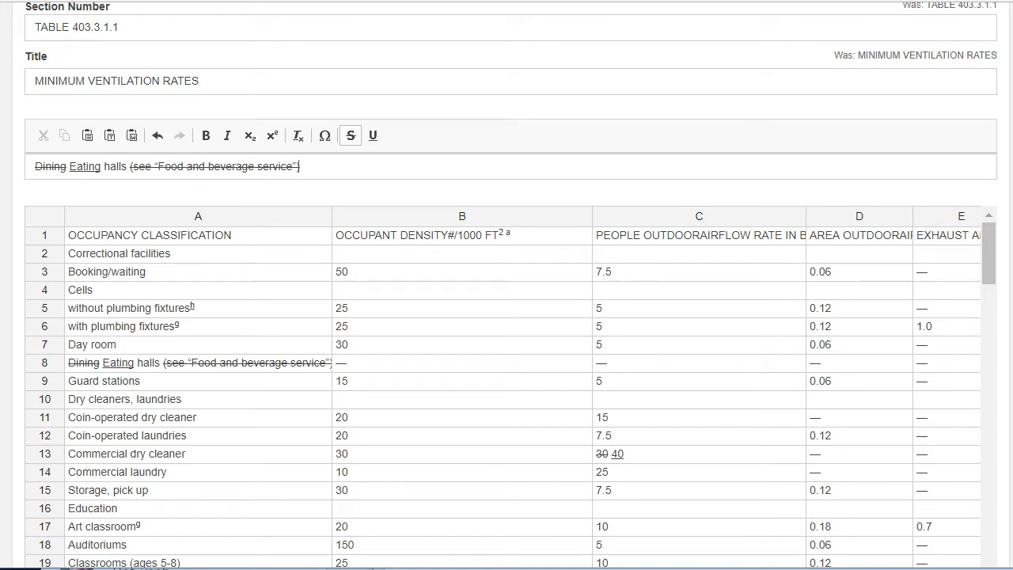
{"action": "scroll", "coordinate": [503, 387], "scroll_direction": "down", "scroll_amount": 1}
{"action": "scroll", "coordinate": [503, 388], "scroll_direction": "up", "scroll_amount": 1}
{"action": "left_click_drag", "start_coordinate": [507, 363], "coordinate": [681, 364]}
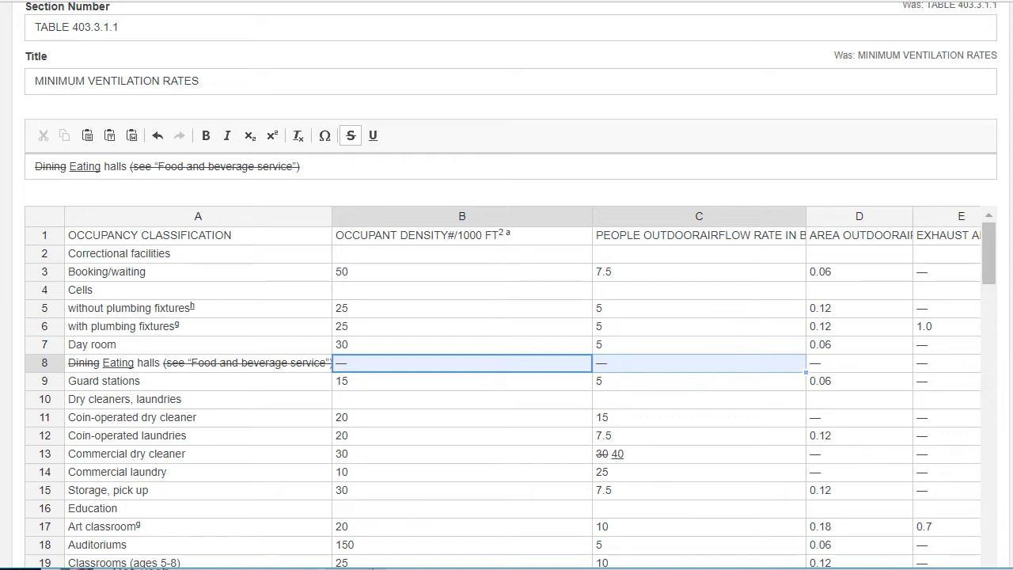
{"action": "left_click_drag", "start_coordinate": [463, 400], "coordinate": [463, 417]}
{"action": "left_click", "coordinate": [462, 345]}
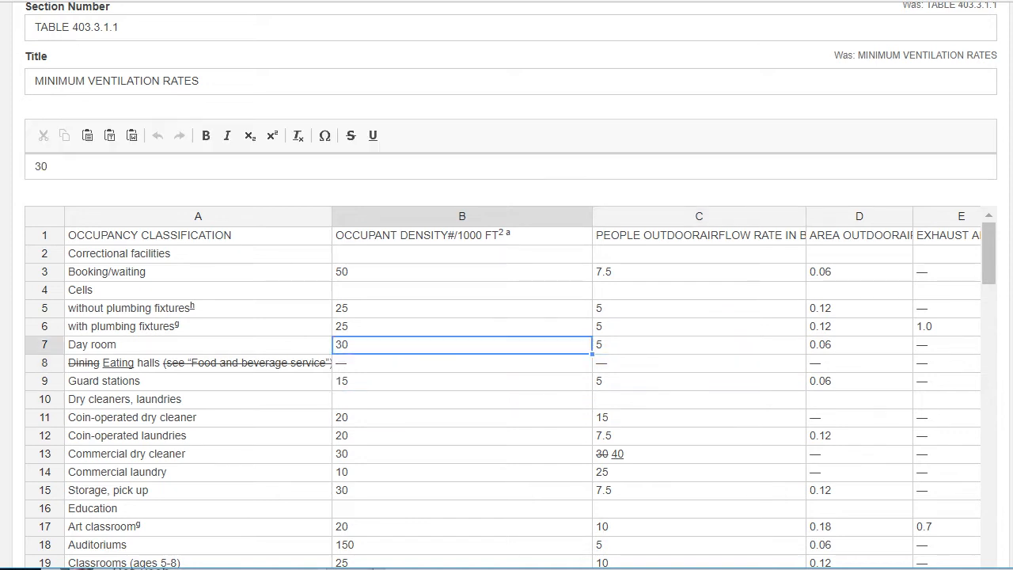
{"action": "left_click", "coordinate": [463, 364]}
{"action": "right_click", "coordinate": [541, 361]}
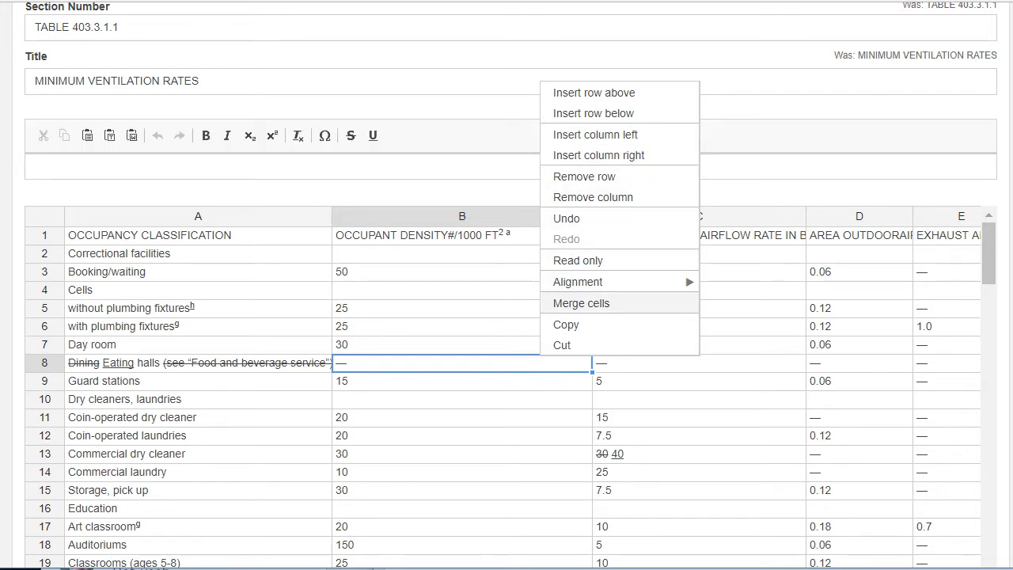
{"action": "left_click", "coordinate": [536, 400]}
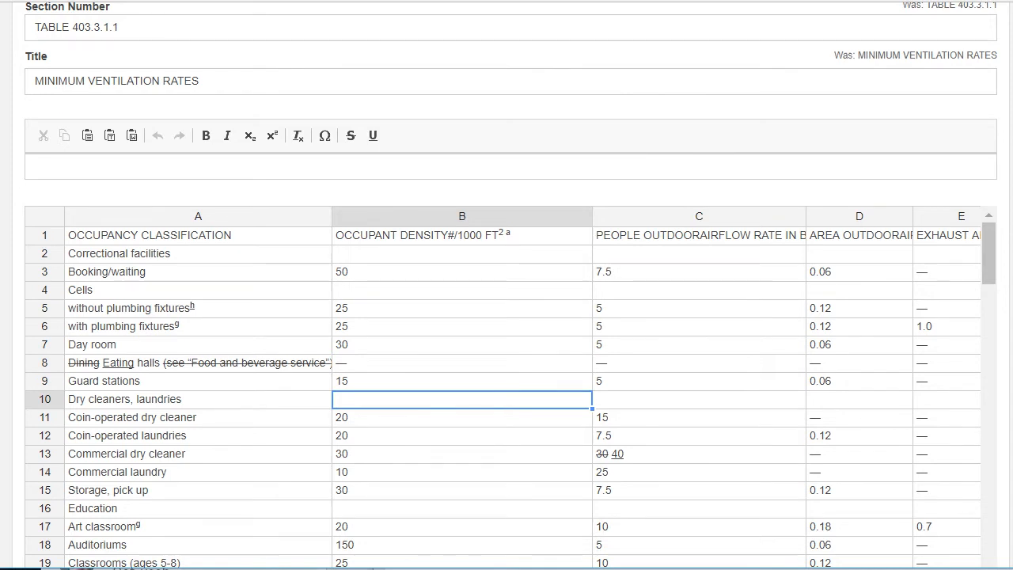
Step: Merge cells B10 and C10 in the "Dry cleaners, laundries" row
{"action": "left_click", "coordinate": [514, 363]}
{"action": "left_click_drag", "start_coordinate": [536, 400], "coordinate": [641, 399]}
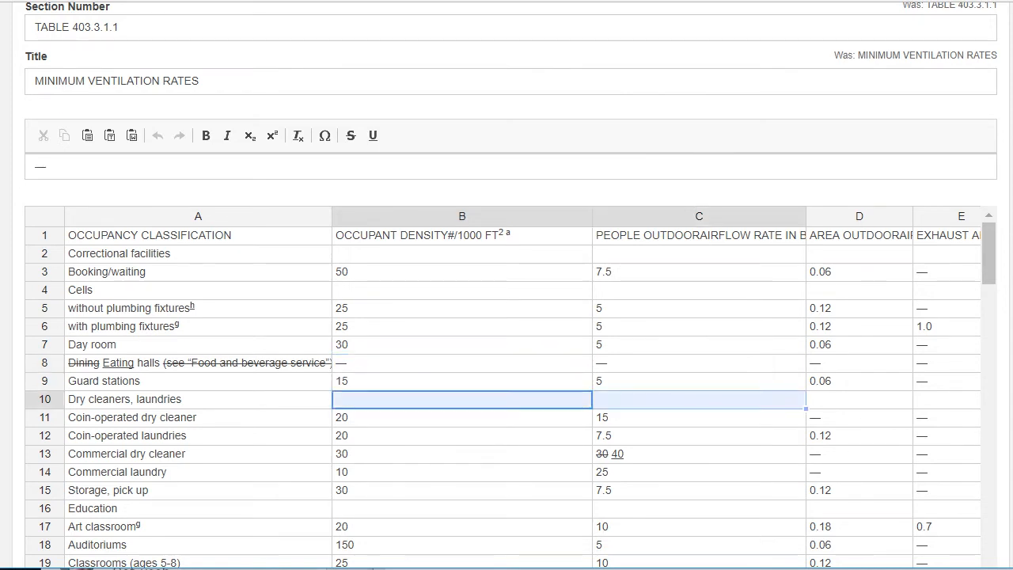
{"action": "right_click", "coordinate": [527, 402]}
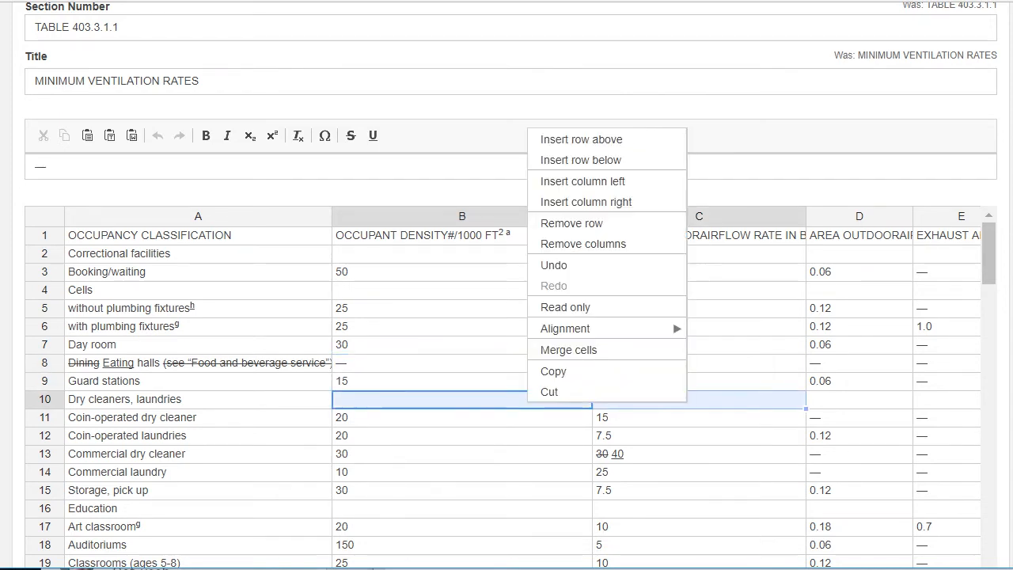
{"action": "left_click", "coordinate": [601, 348]}
{"action": "left_click", "coordinate": [523, 455]}
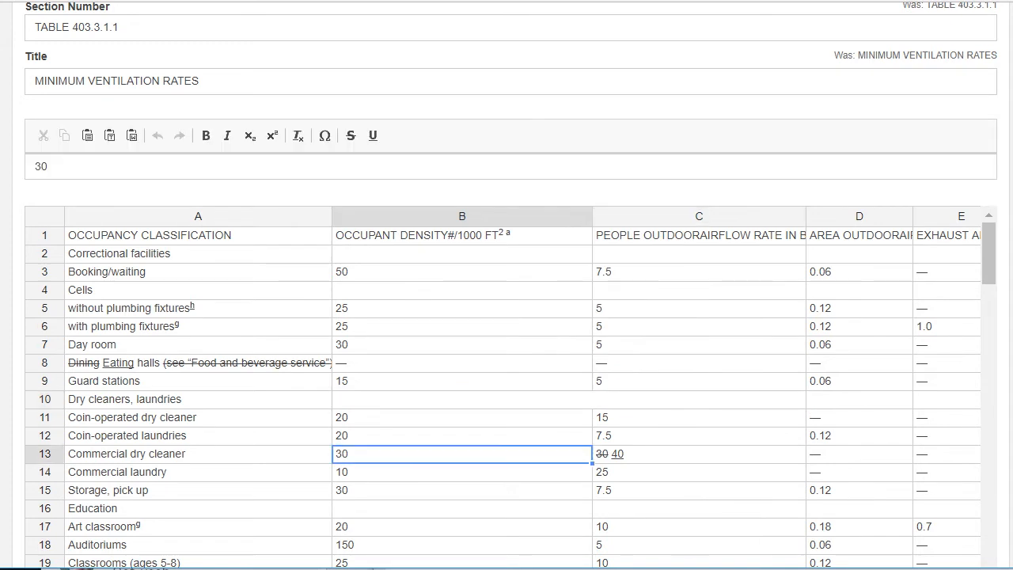
{"action": "left_click", "coordinate": [538, 400]}
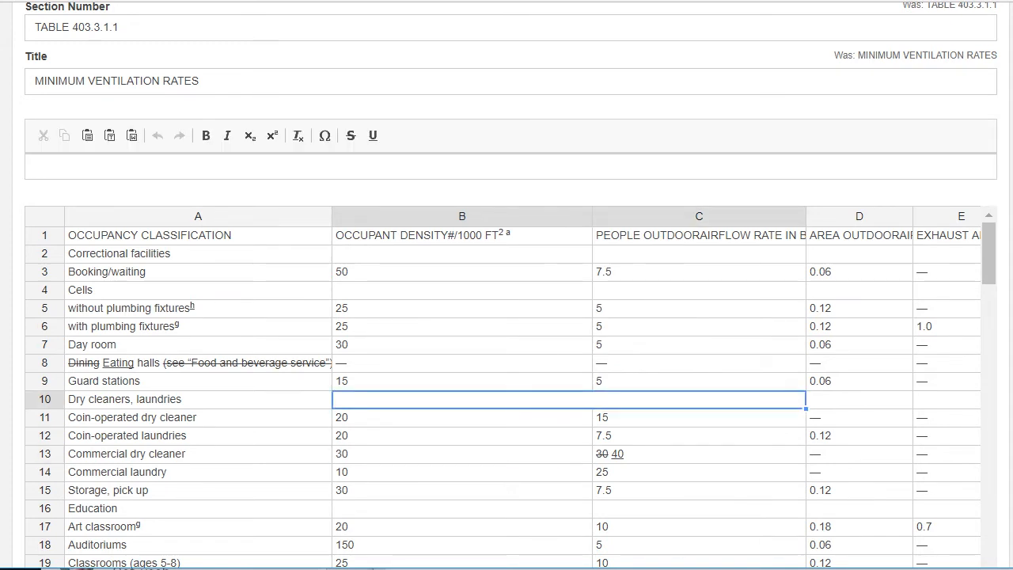
{"action": "scroll", "coordinate": [507, 396], "scroll_direction": "down", "scroll_amount": 4}
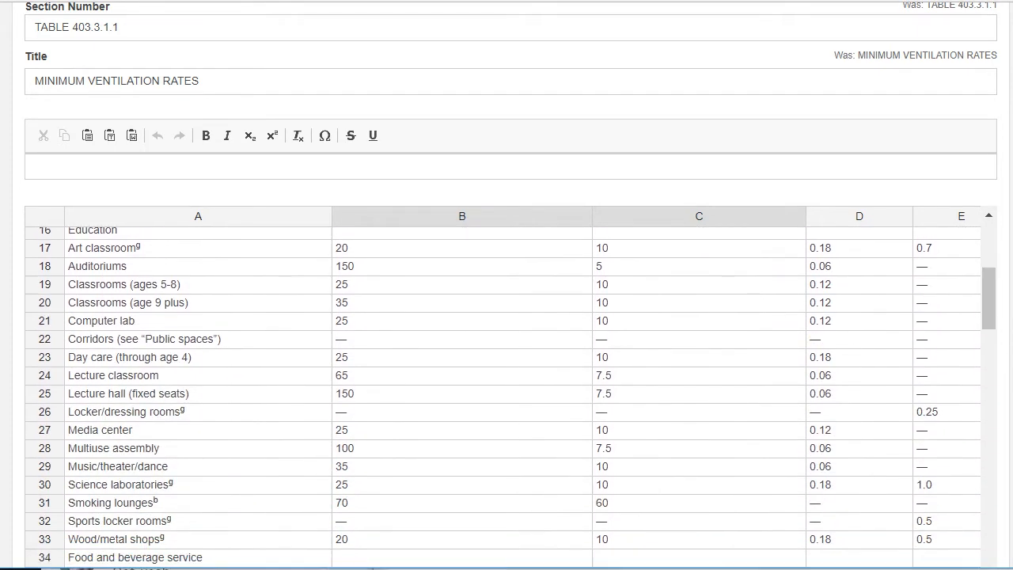
Step: Look through the special characters available for the "without plumbing fixtures" cell A5 without inserting any
{"action": "scroll", "coordinate": [507, 396], "scroll_direction": "up", "scroll_amount": 3}
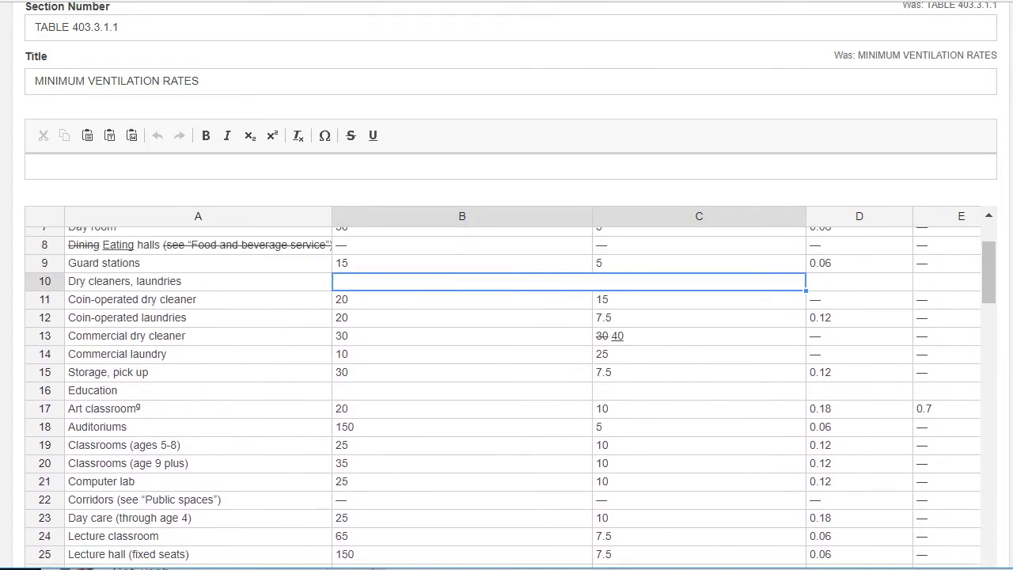
{"action": "scroll", "coordinate": [507, 388], "scroll_direction": "up", "scroll_amount": 2}
{"action": "left_click", "coordinate": [198, 281]}
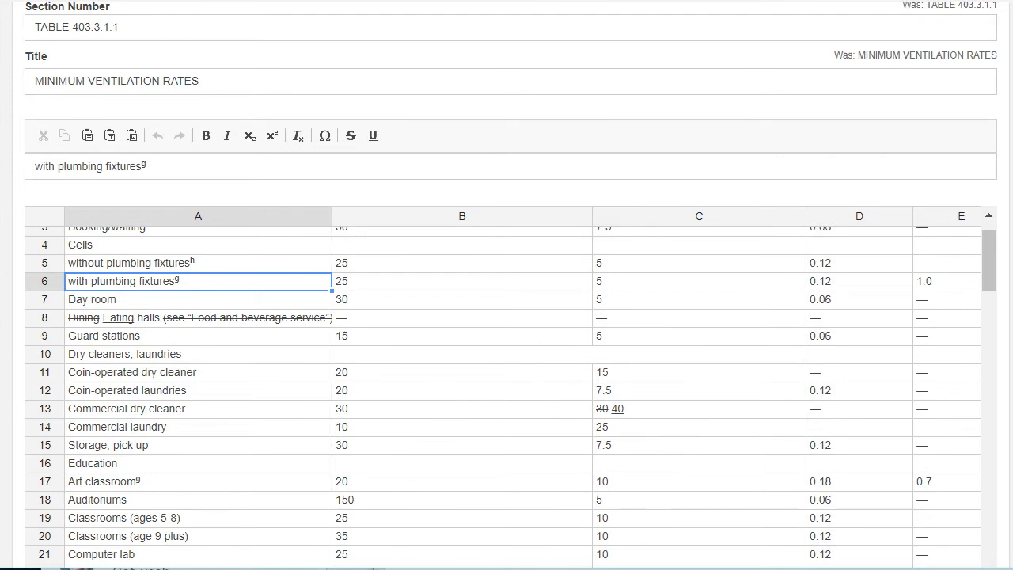
{"action": "left_click", "coordinate": [198, 264]}
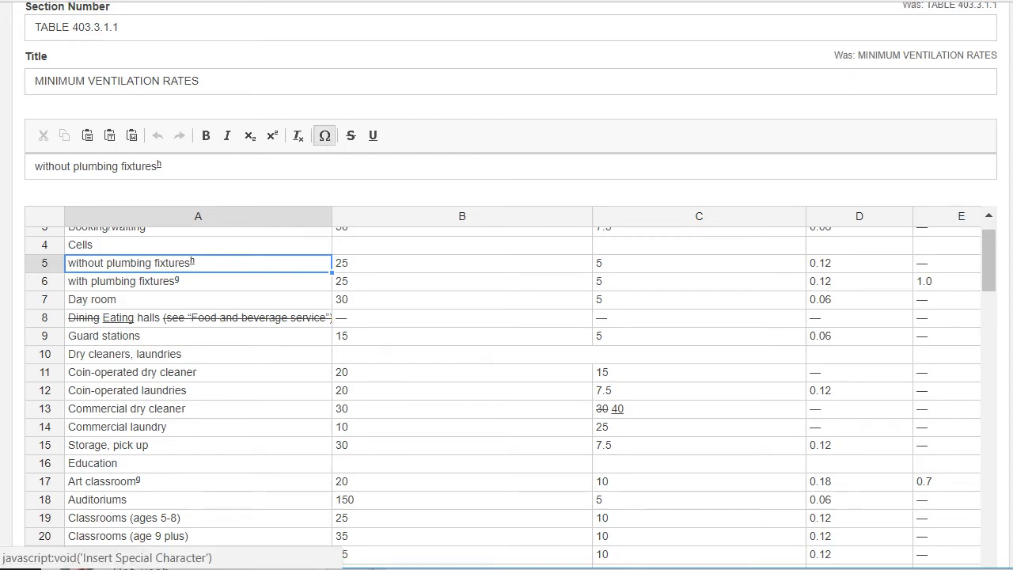
{"action": "left_click", "coordinate": [325, 135]}
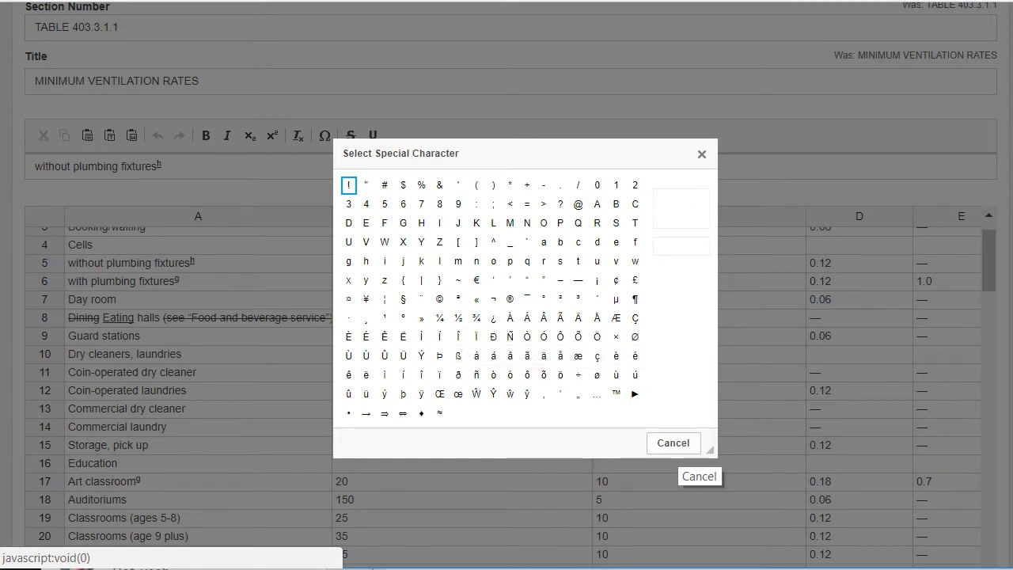
{"action": "left_click", "coordinate": [673, 444]}
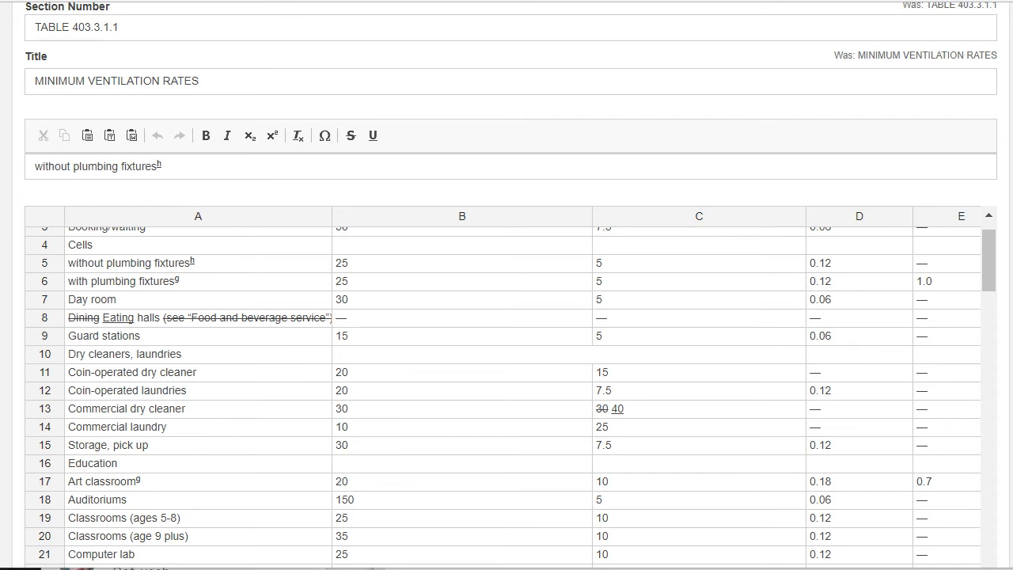
Step: Save the changes made to TABLE 403.3.1.1 MINIMUM VENTILATION RATES
{"action": "scroll", "coordinate": [506, 356], "scroll_direction": "up", "scroll_amount": 3}
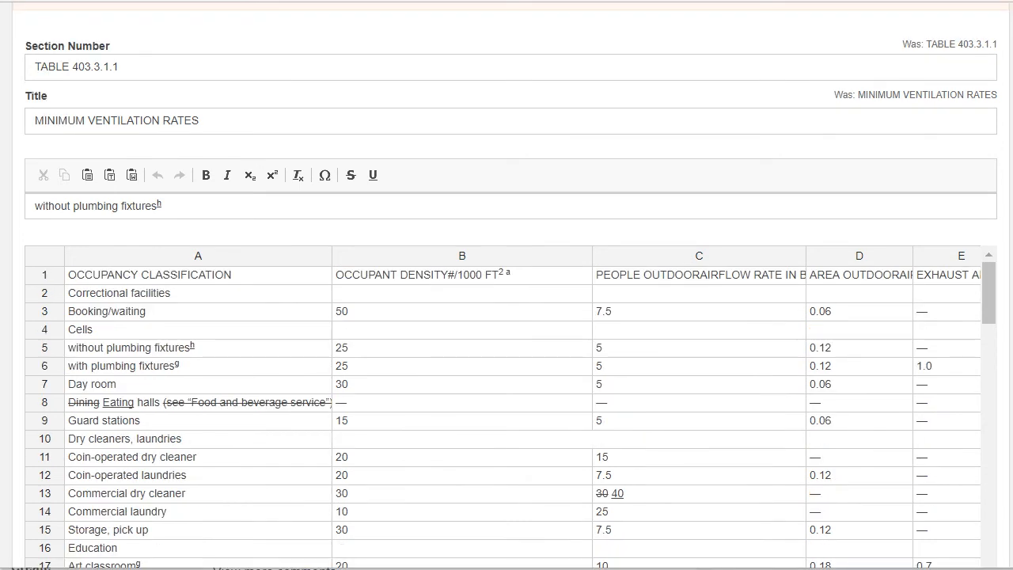
{"action": "scroll", "coordinate": [507, 317], "scroll_direction": "up", "scroll_amount": 4}
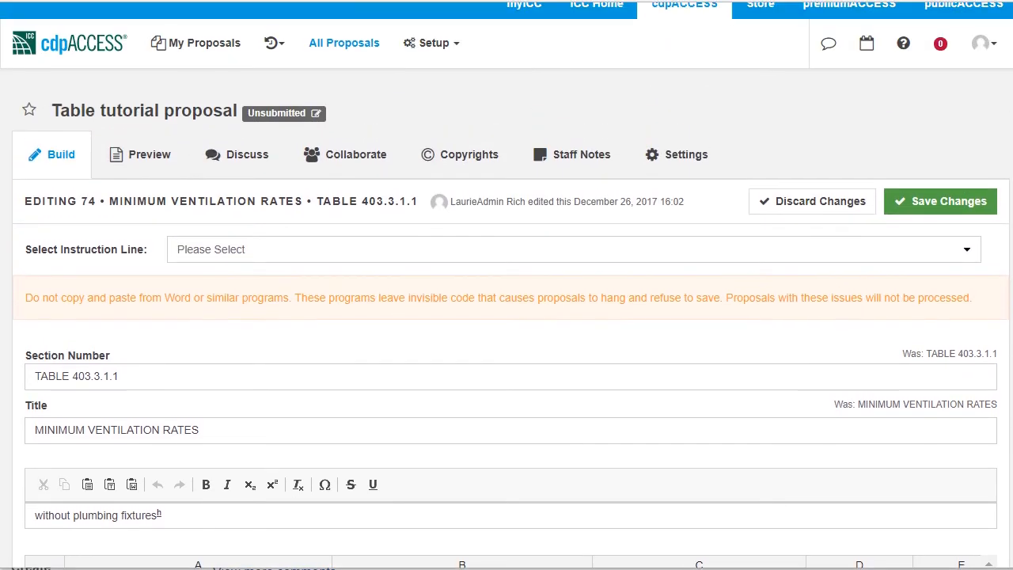
{"action": "left_click", "coordinate": [941, 201]}
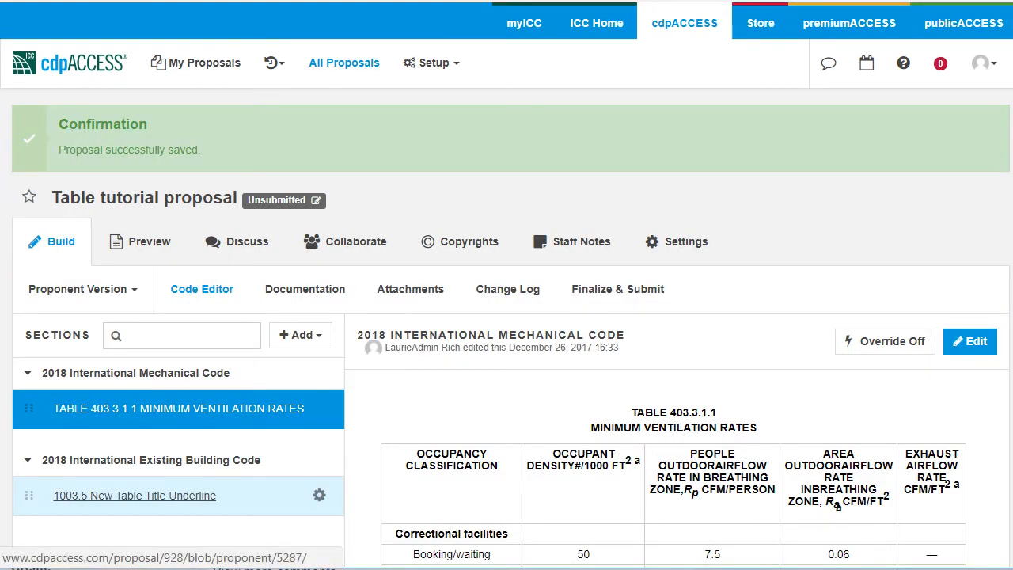
Step: Open section 1003.5 New Table Title Underline for editing and widen column A to fit its text
{"action": "left_click", "coordinate": [134, 495]}
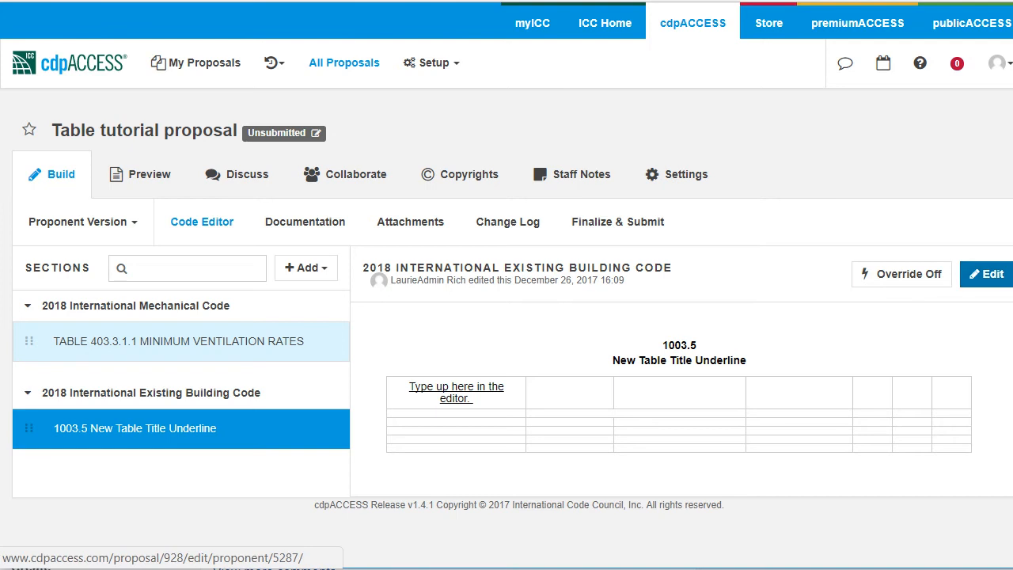
{"action": "left_click", "coordinate": [986, 274]}
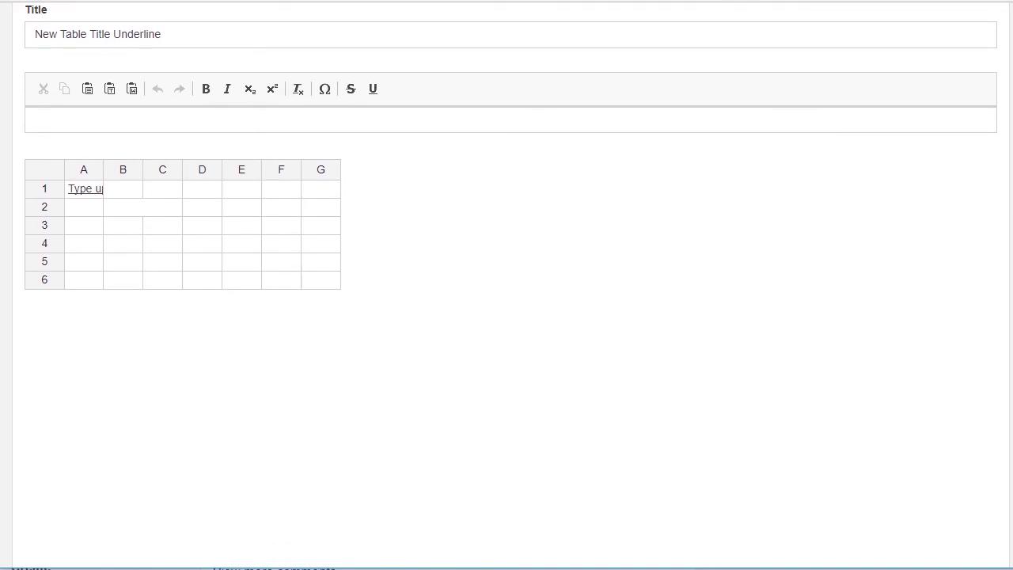
{"action": "left_click_drag", "start_coordinate": [103, 169], "coordinate": [245, 169]}
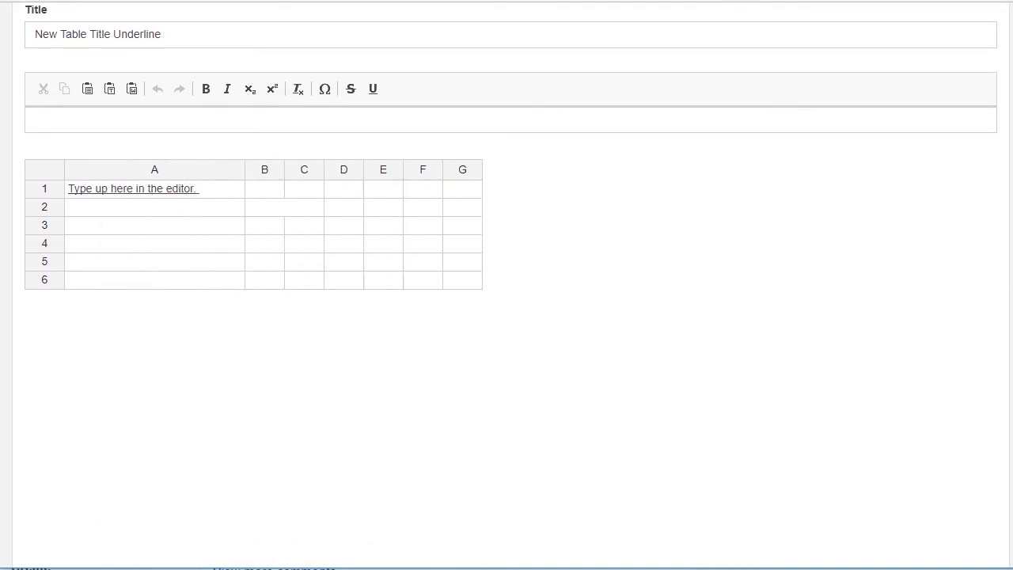
Step: Remove row 2 from the table in section 1003.5
{"action": "left_click", "coordinate": [284, 207]}
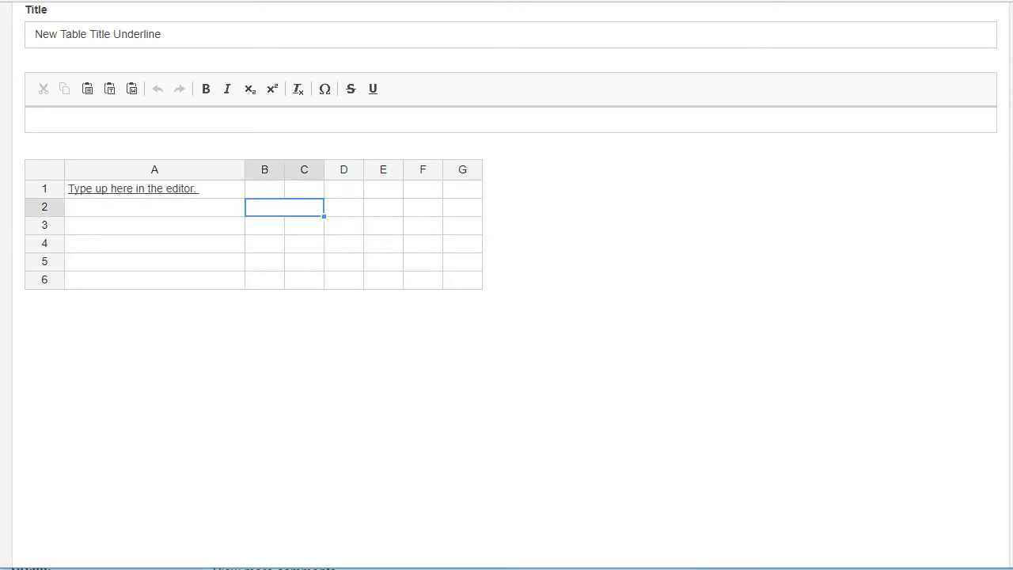
{"action": "left_click_drag", "start_coordinate": [383, 243], "coordinate": [422, 244]}
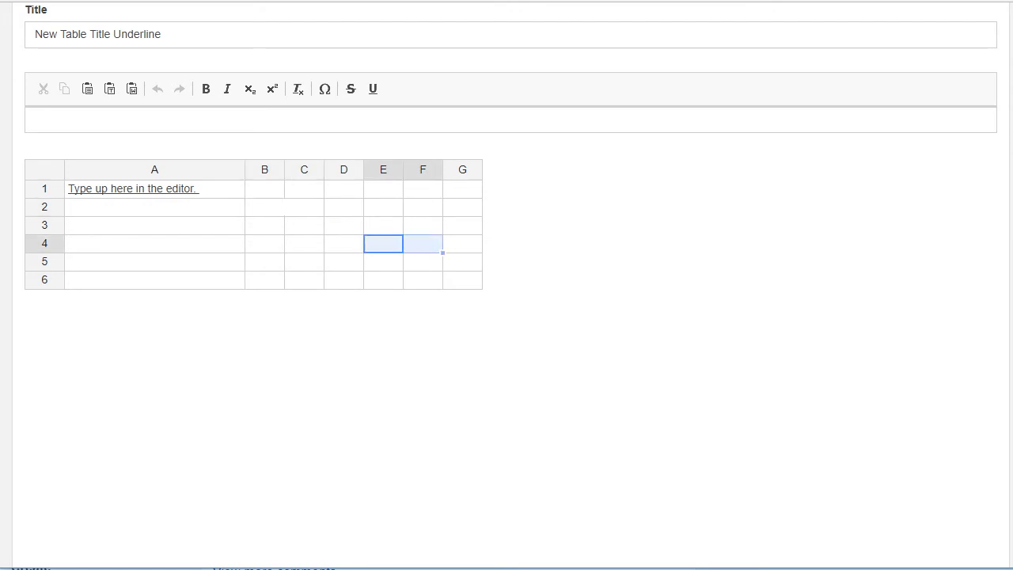
{"action": "left_click", "coordinate": [522, 309]}
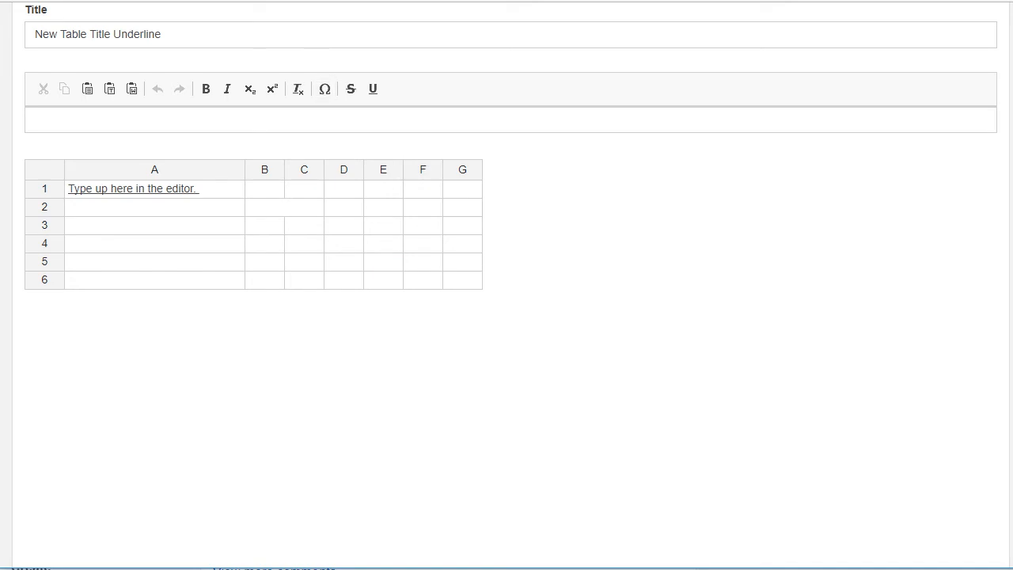
{"action": "left_click", "coordinate": [383, 208]}
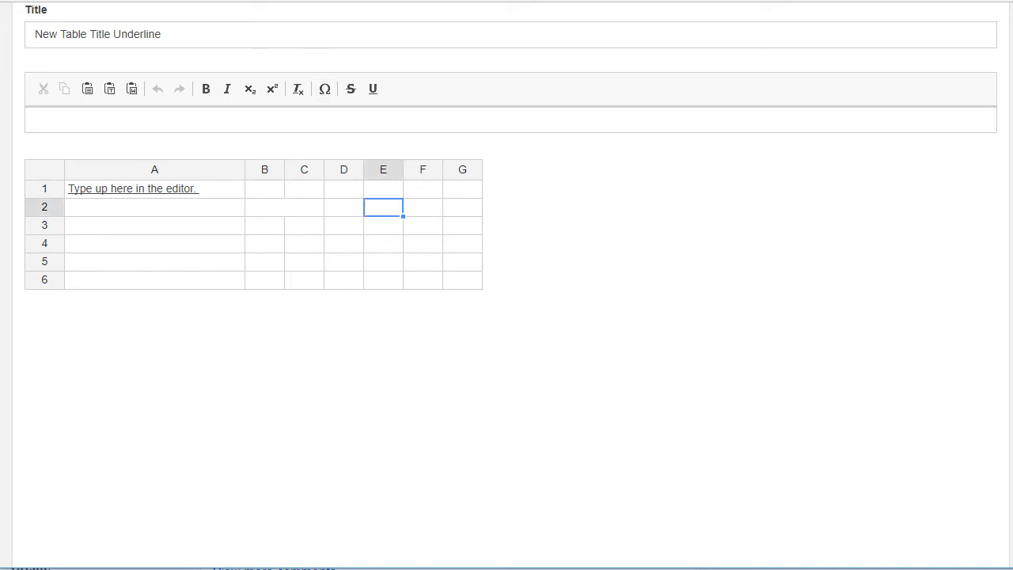
{"action": "right_click", "coordinate": [380, 202]}
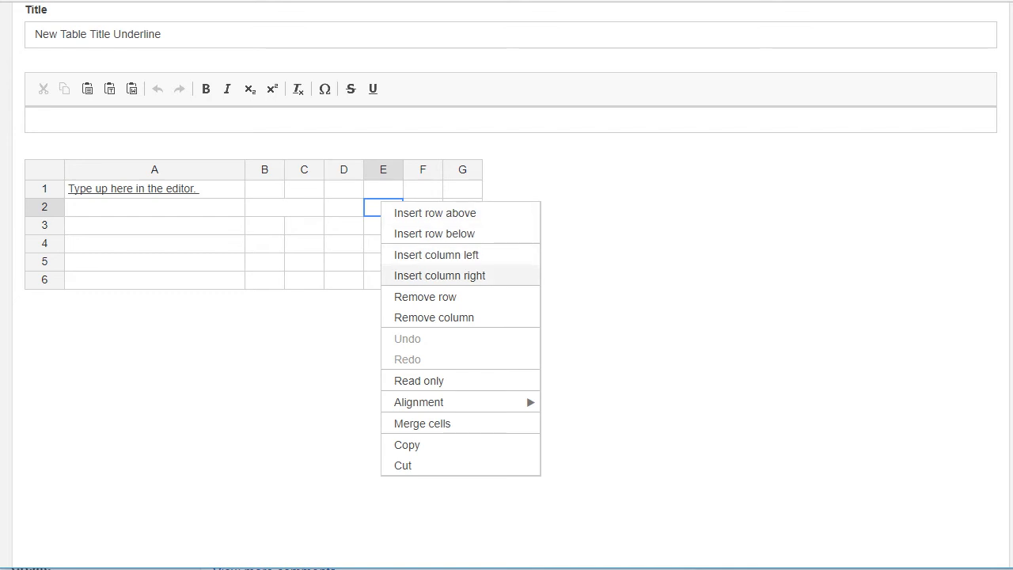
{"action": "left_click", "coordinate": [425, 297]}
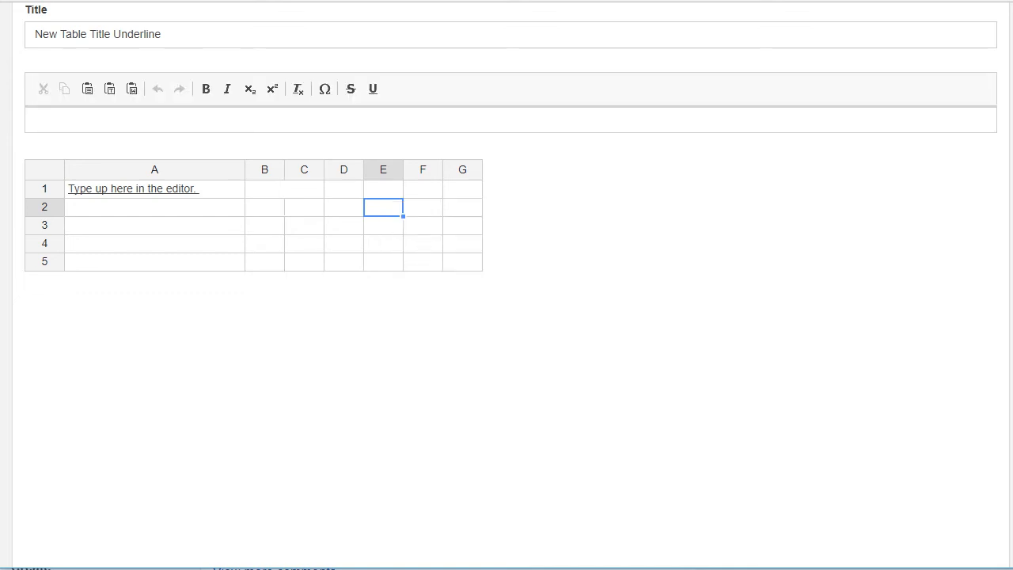
Step: Add the footnote "a This is a new footnote." below the table and format its leading "a" as superscript
{"action": "scroll", "coordinate": [507, 285], "scroll_direction": "down", "scroll_amount": 5}
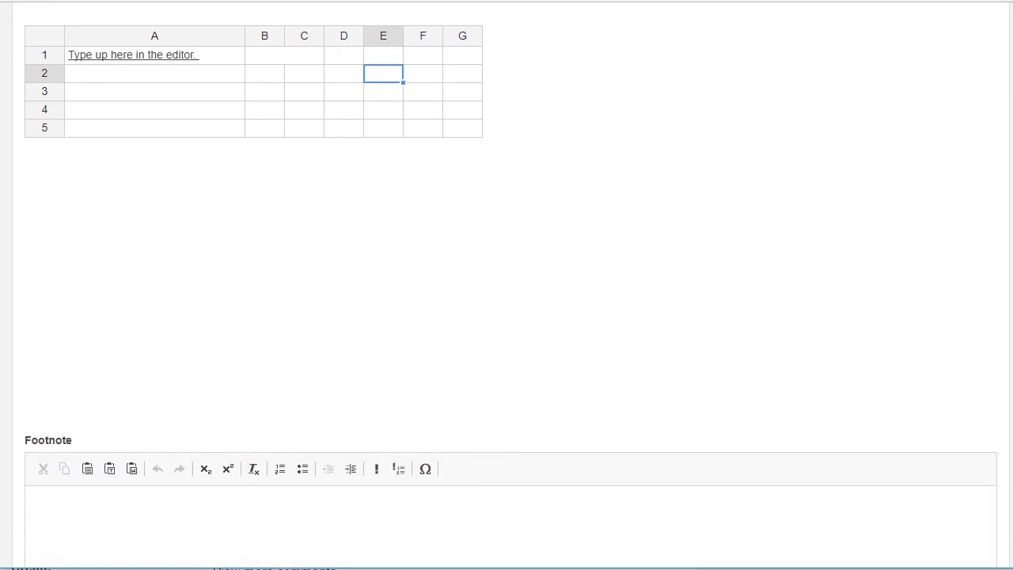
{"action": "scroll", "coordinate": [507, 285], "scroll_direction": "down", "scroll_amount": 3}
{"action": "left_click", "coordinate": [41, 345]}
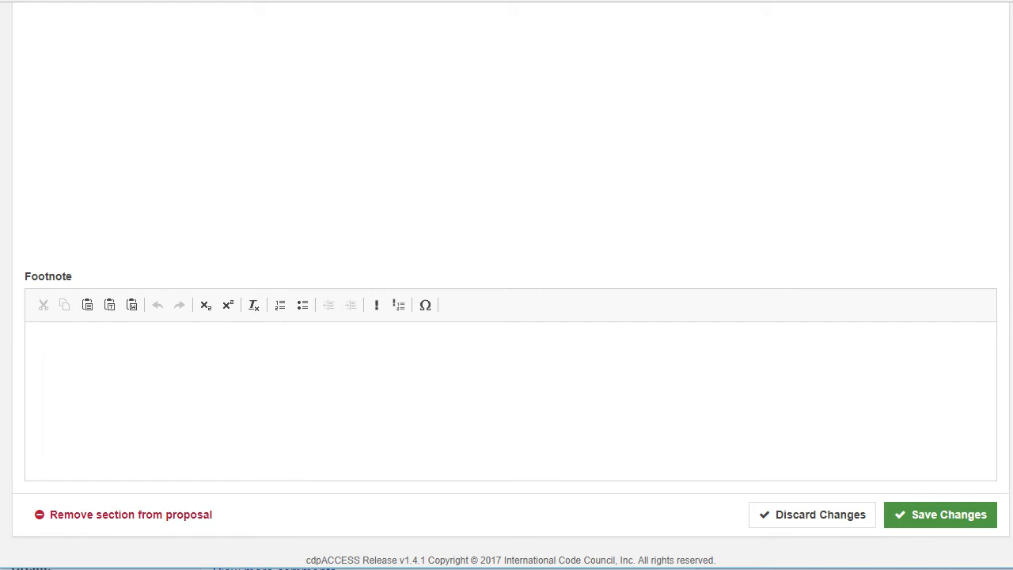
{"action": "type", "text": "a This is a new footnote."}
{"action": "double_click", "coordinate": [43, 345]}
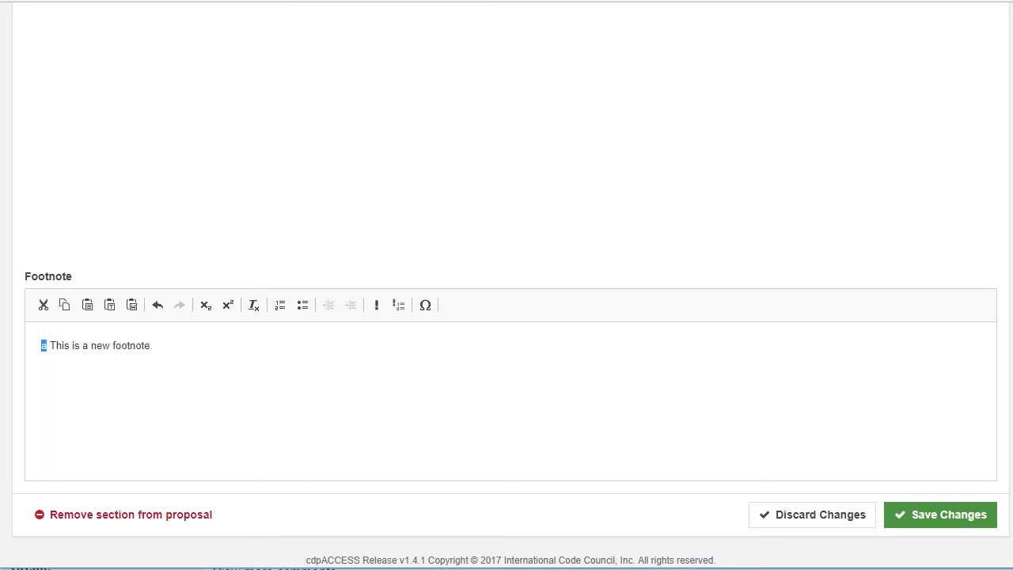
{"action": "left_click", "coordinate": [228, 305]}
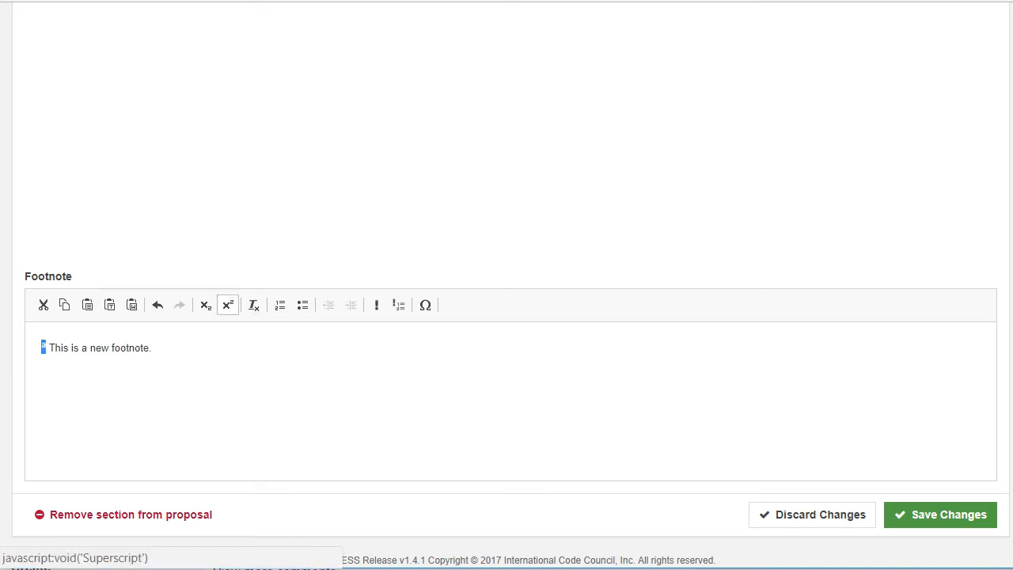
{"action": "left_click", "coordinate": [152, 348]}
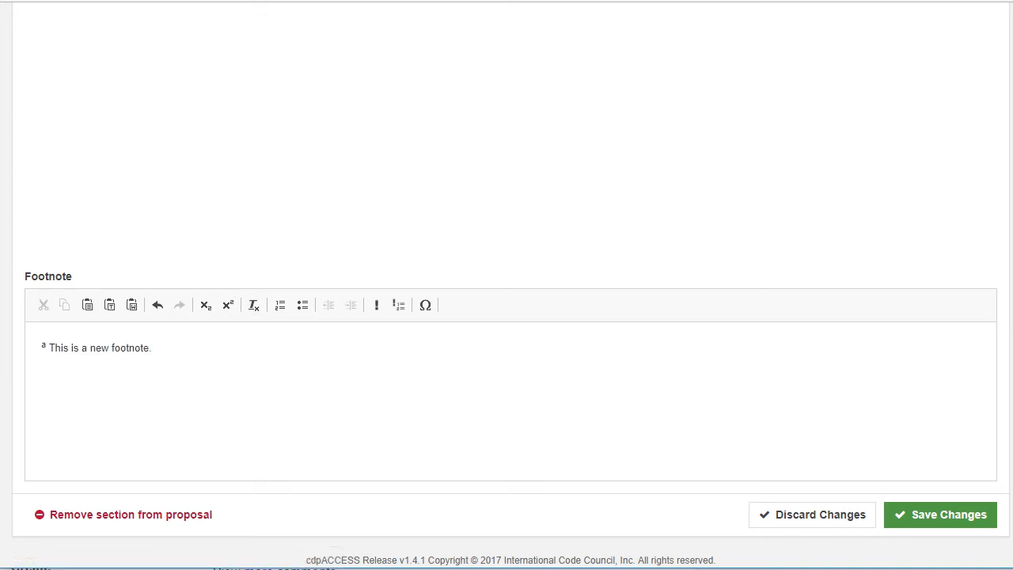
{"action": "key", "text": "ctrl+a"}
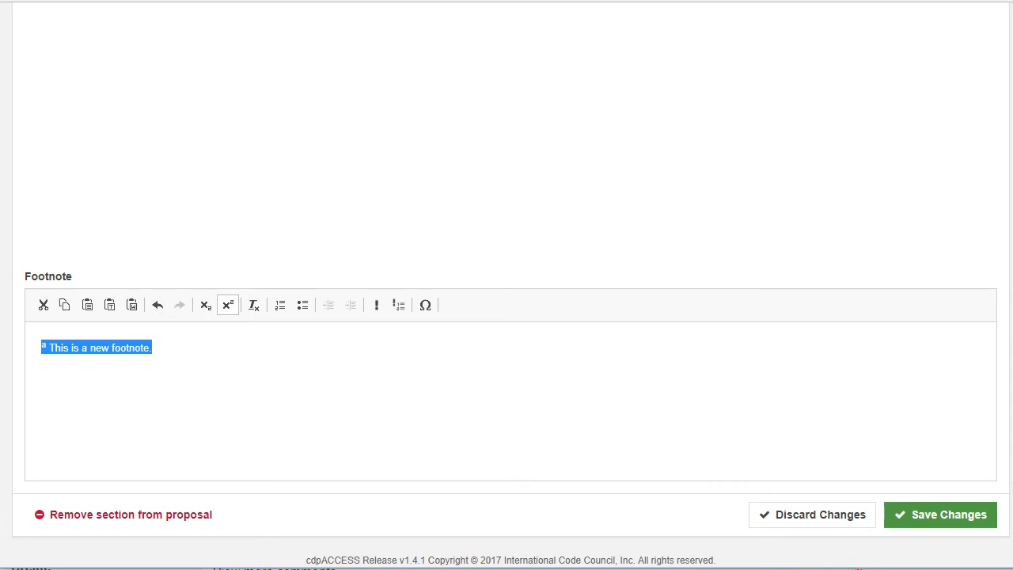
{"action": "left_click", "coordinate": [43, 347]}
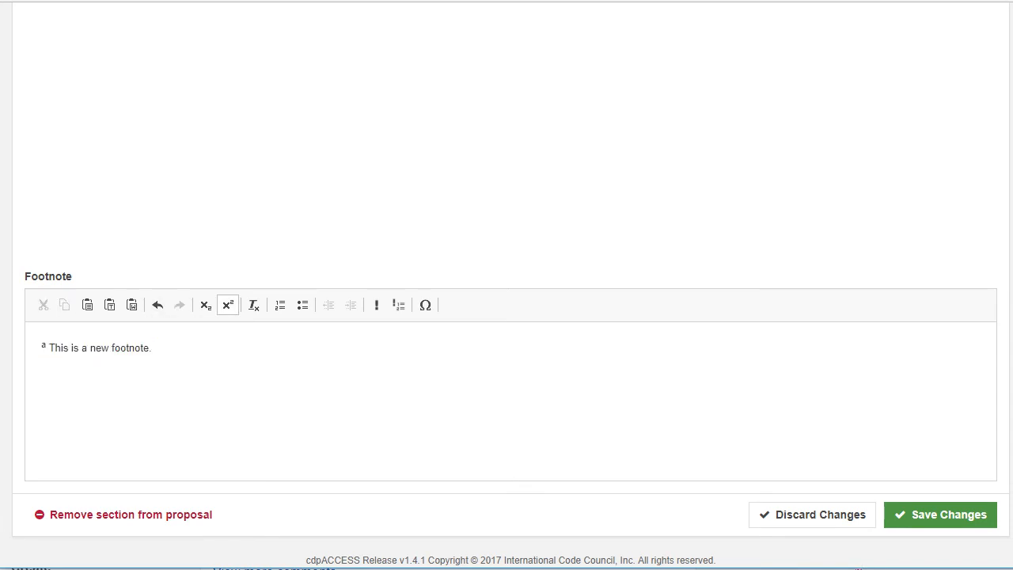
Step: Keep the instruction line "2. Add new text as follows" and save the changes to section 1003.5
{"action": "scroll", "coordinate": [510, 285], "scroll_direction": "up", "scroll_amount": 5}
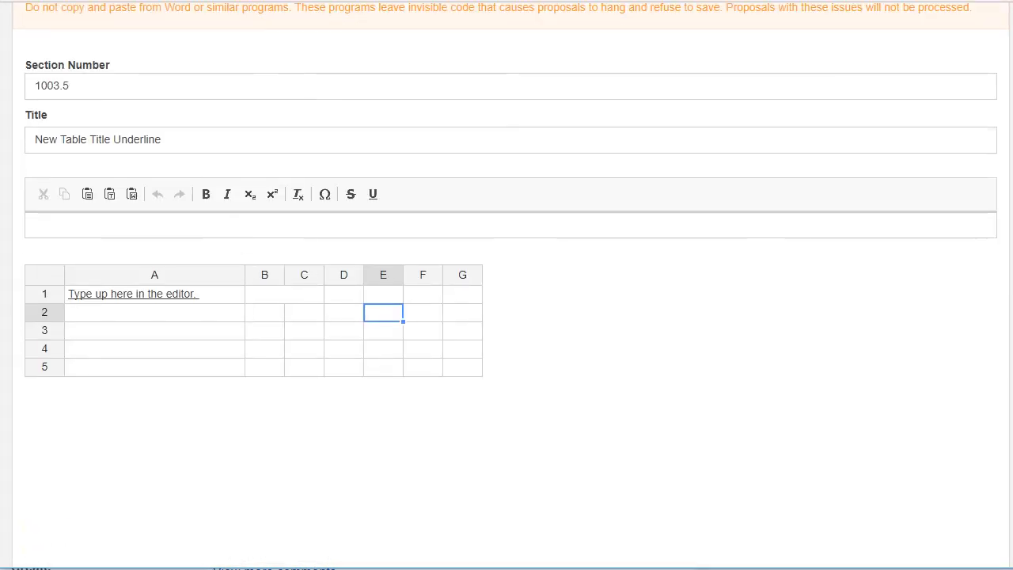
{"action": "left_click", "coordinate": [155, 312]}
{"action": "left_click", "coordinate": [126, 225]}
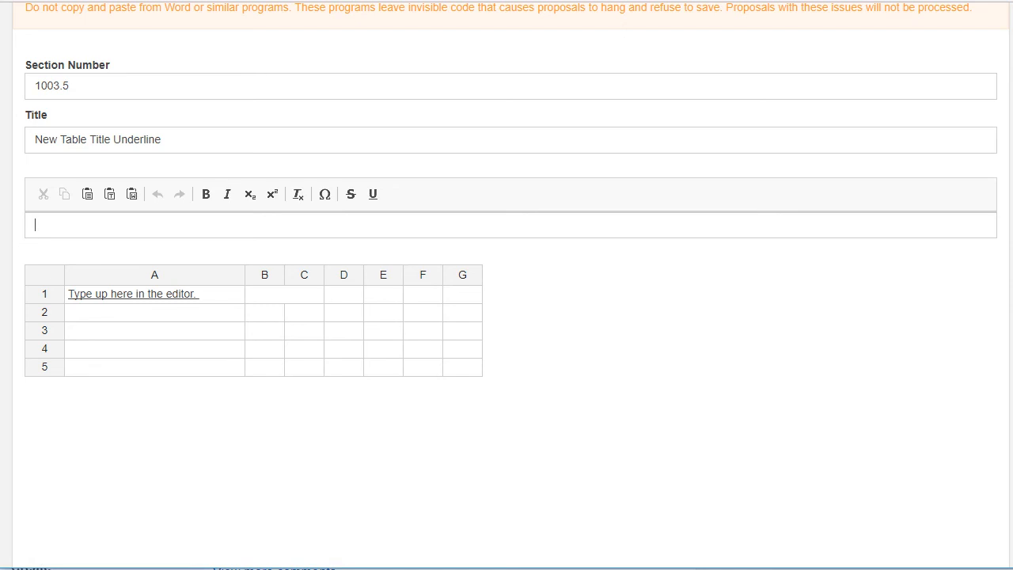
{"action": "scroll", "coordinate": [507, 285], "scroll_direction": "up", "scroll_amount": 3}
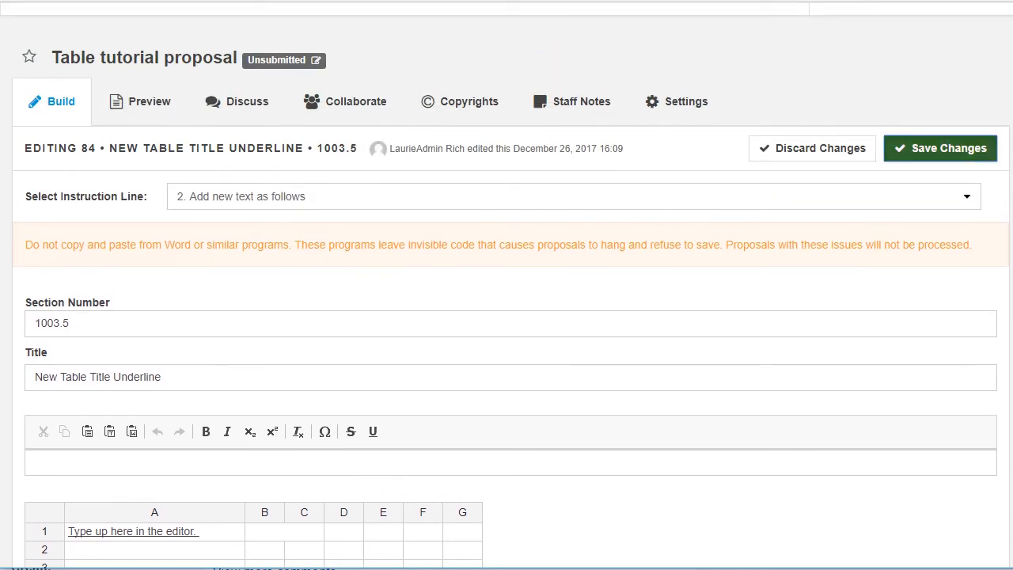
{"action": "left_click", "coordinate": [967, 197]}
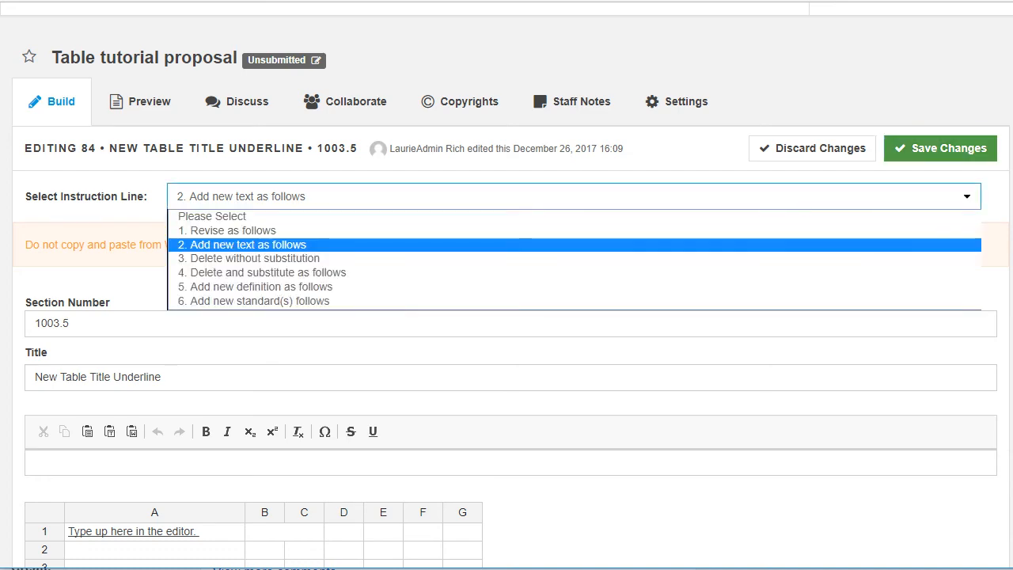
{"action": "left_click", "coordinate": [966, 196]}
{"action": "left_click", "coordinate": [940, 148]}
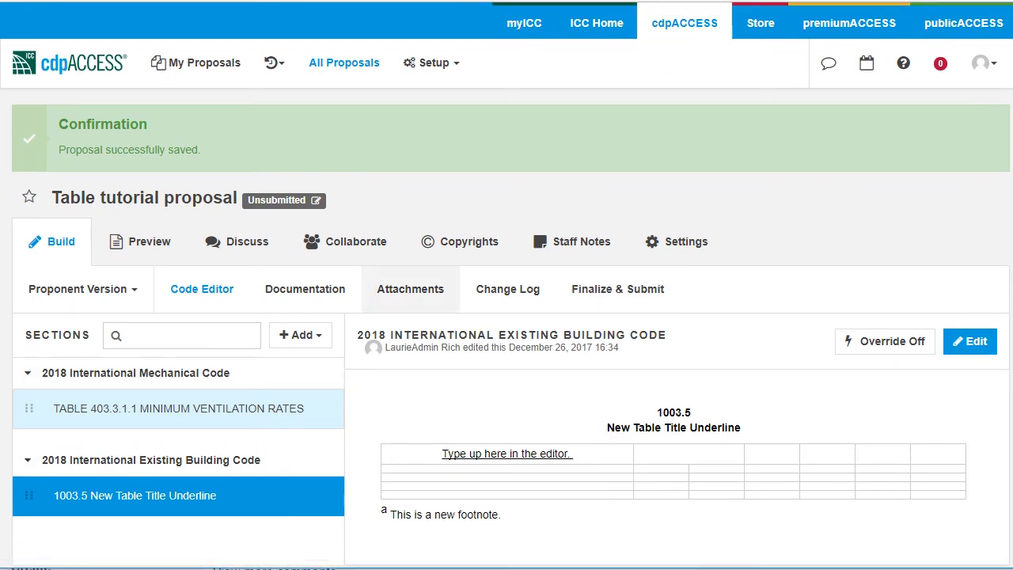
Step: Preview the proposal and examine the marked changes in the ventilation rates table
{"action": "left_click", "coordinate": [141, 241]}
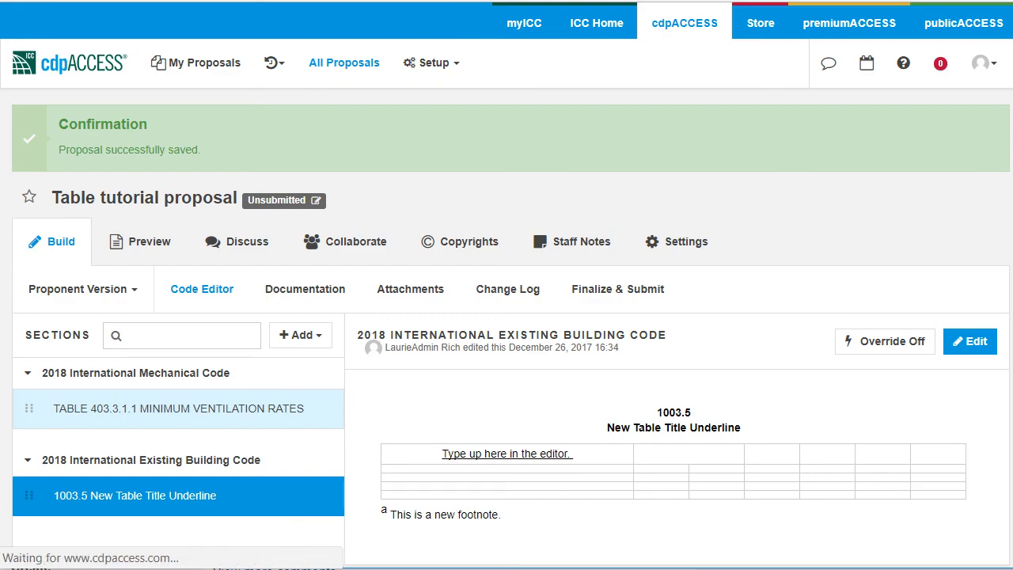
{"action": "scroll", "coordinate": [507, 317], "scroll_direction": "down", "scroll_amount": 4}
{"action": "scroll", "coordinate": [507, 316], "scroll_direction": "down", "scroll_amount": 2}
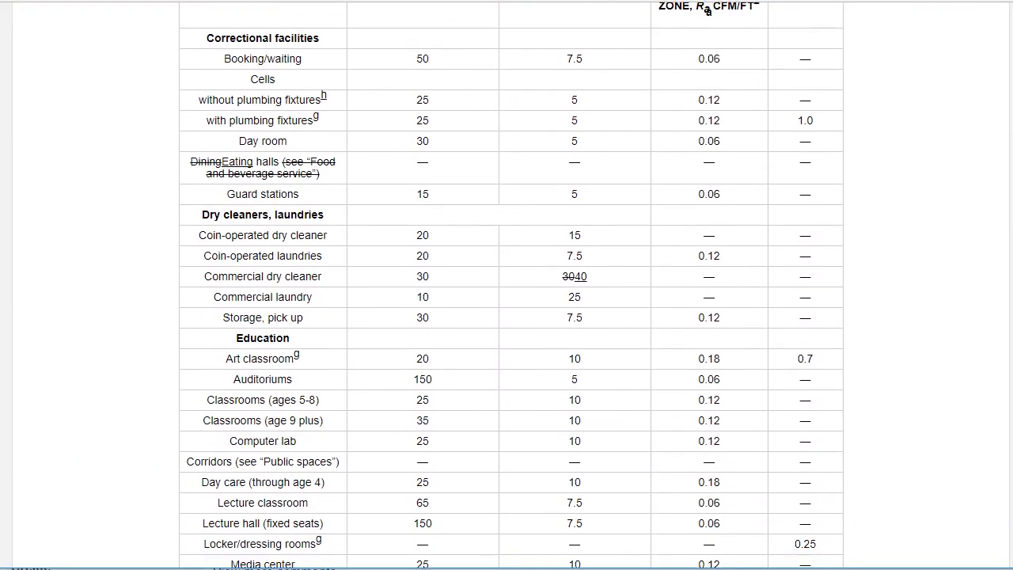
{"action": "scroll", "coordinate": [507, 317], "scroll_direction": "up", "scroll_amount": 7}
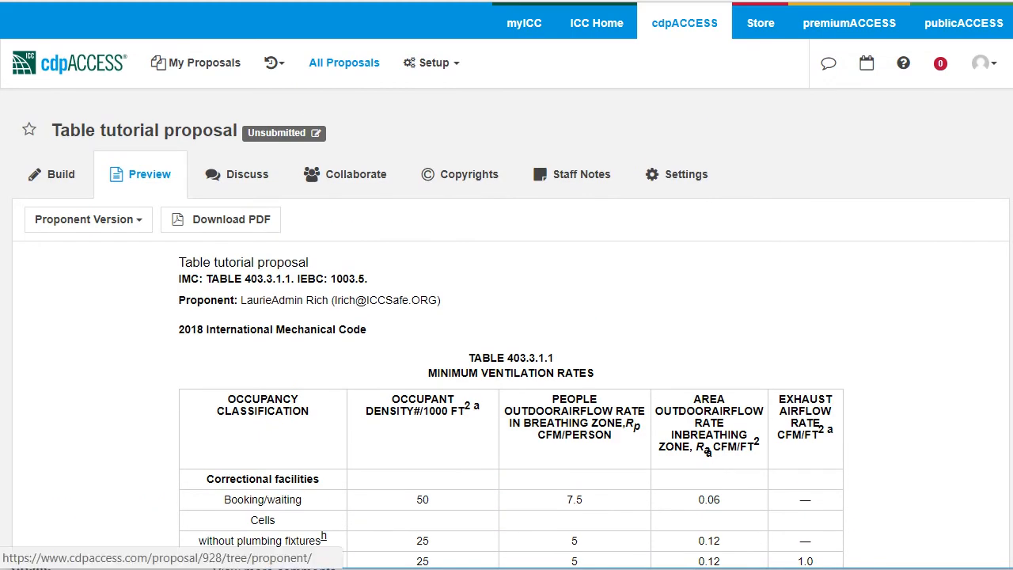
Step: Examine the Notes to Staff and Reason Statement documentation sections, including the reason statement editor, and return to the proposal's code editor
{"action": "left_click", "coordinate": [52, 174]}
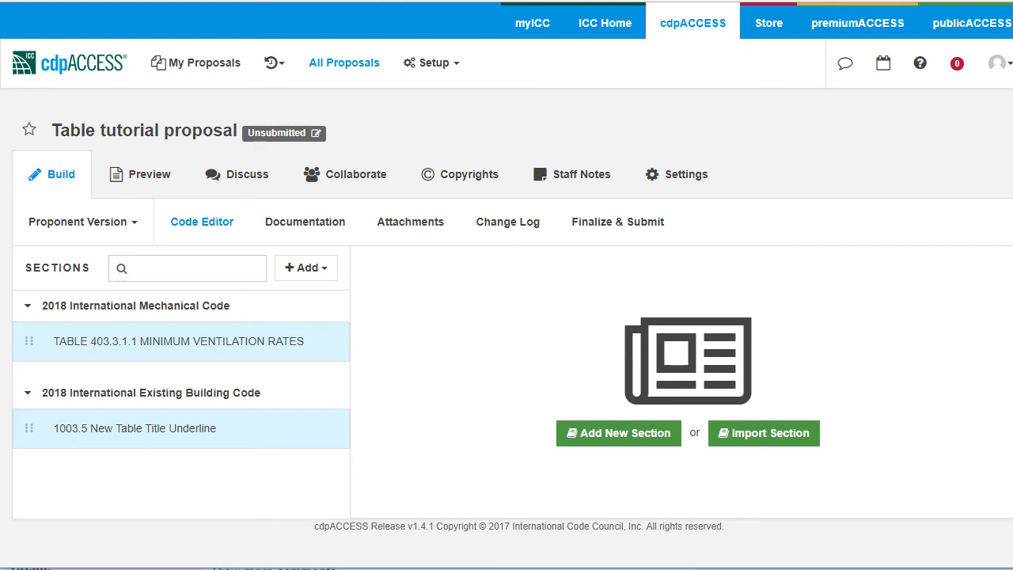
{"action": "left_click", "coordinate": [305, 221]}
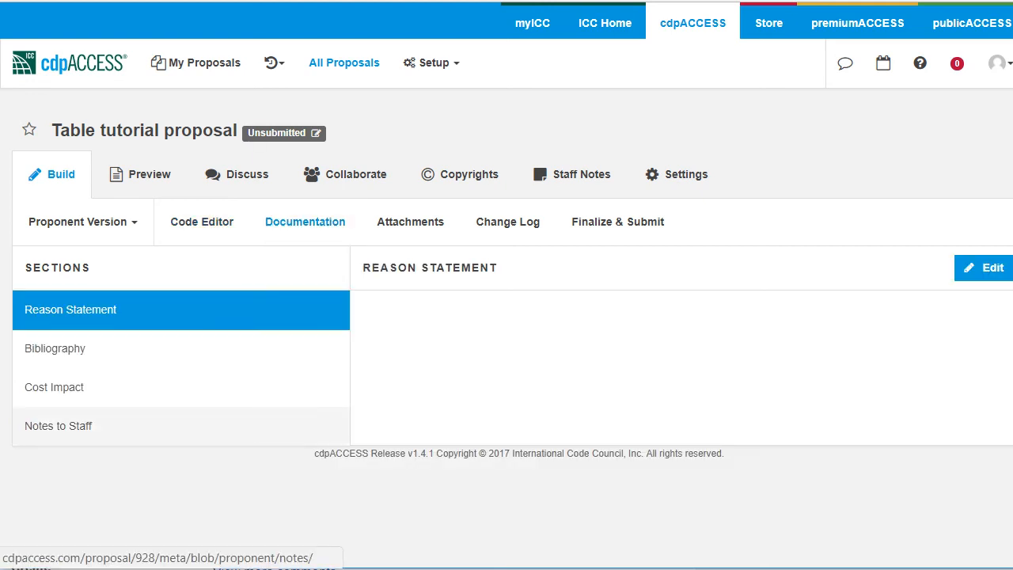
{"action": "left_click", "coordinate": [58, 426]}
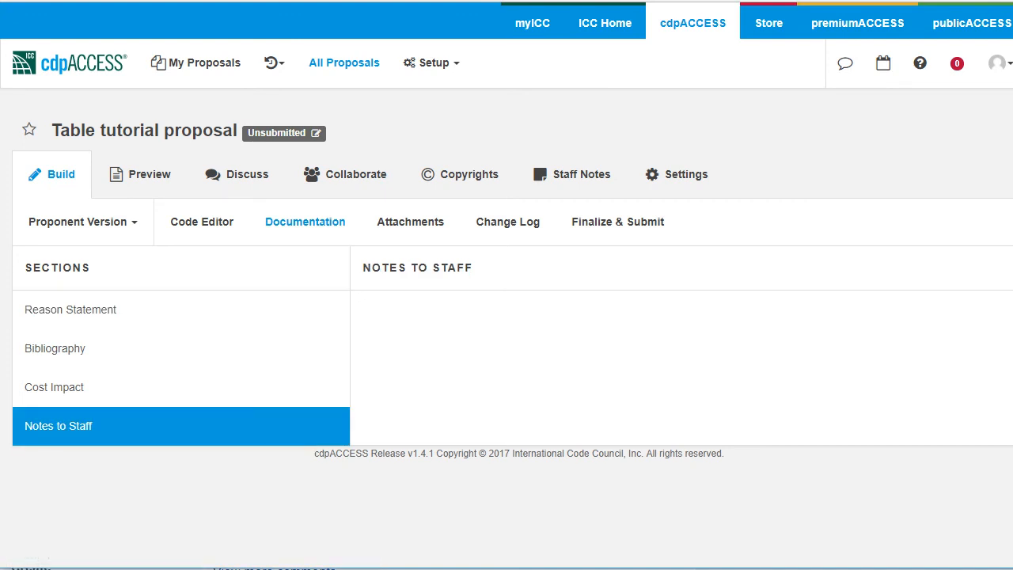
{"action": "left_click", "coordinate": [70, 309]}
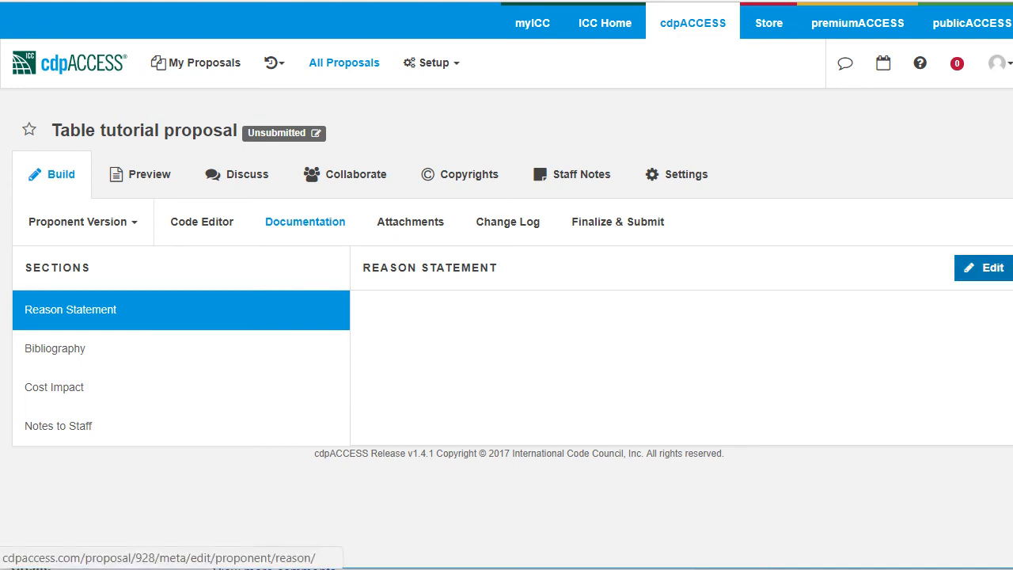
{"action": "left_click", "coordinate": [983, 268]}
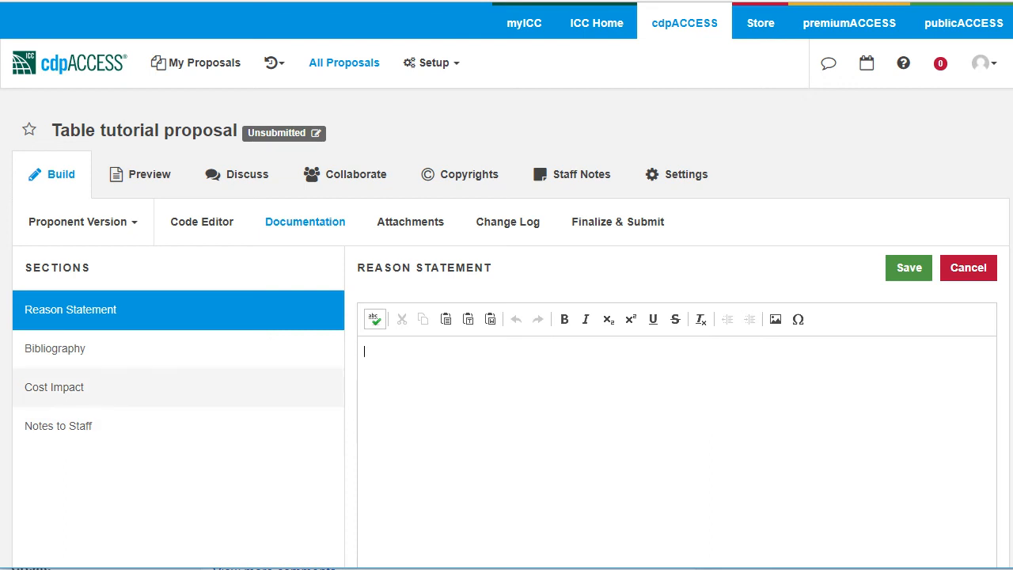
{"action": "left_click", "coordinate": [58, 426]}
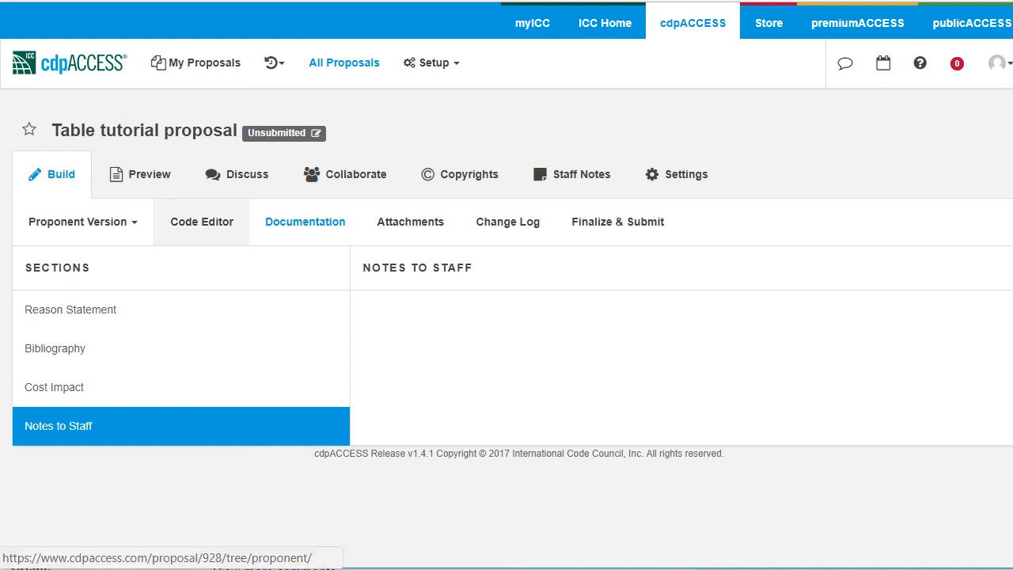
{"action": "left_click", "coordinate": [201, 221]}
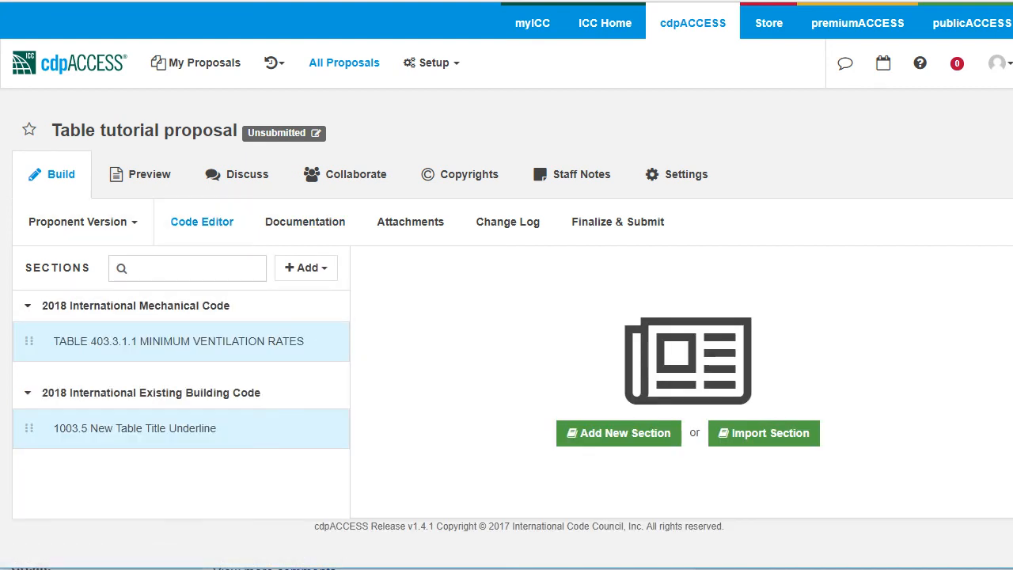